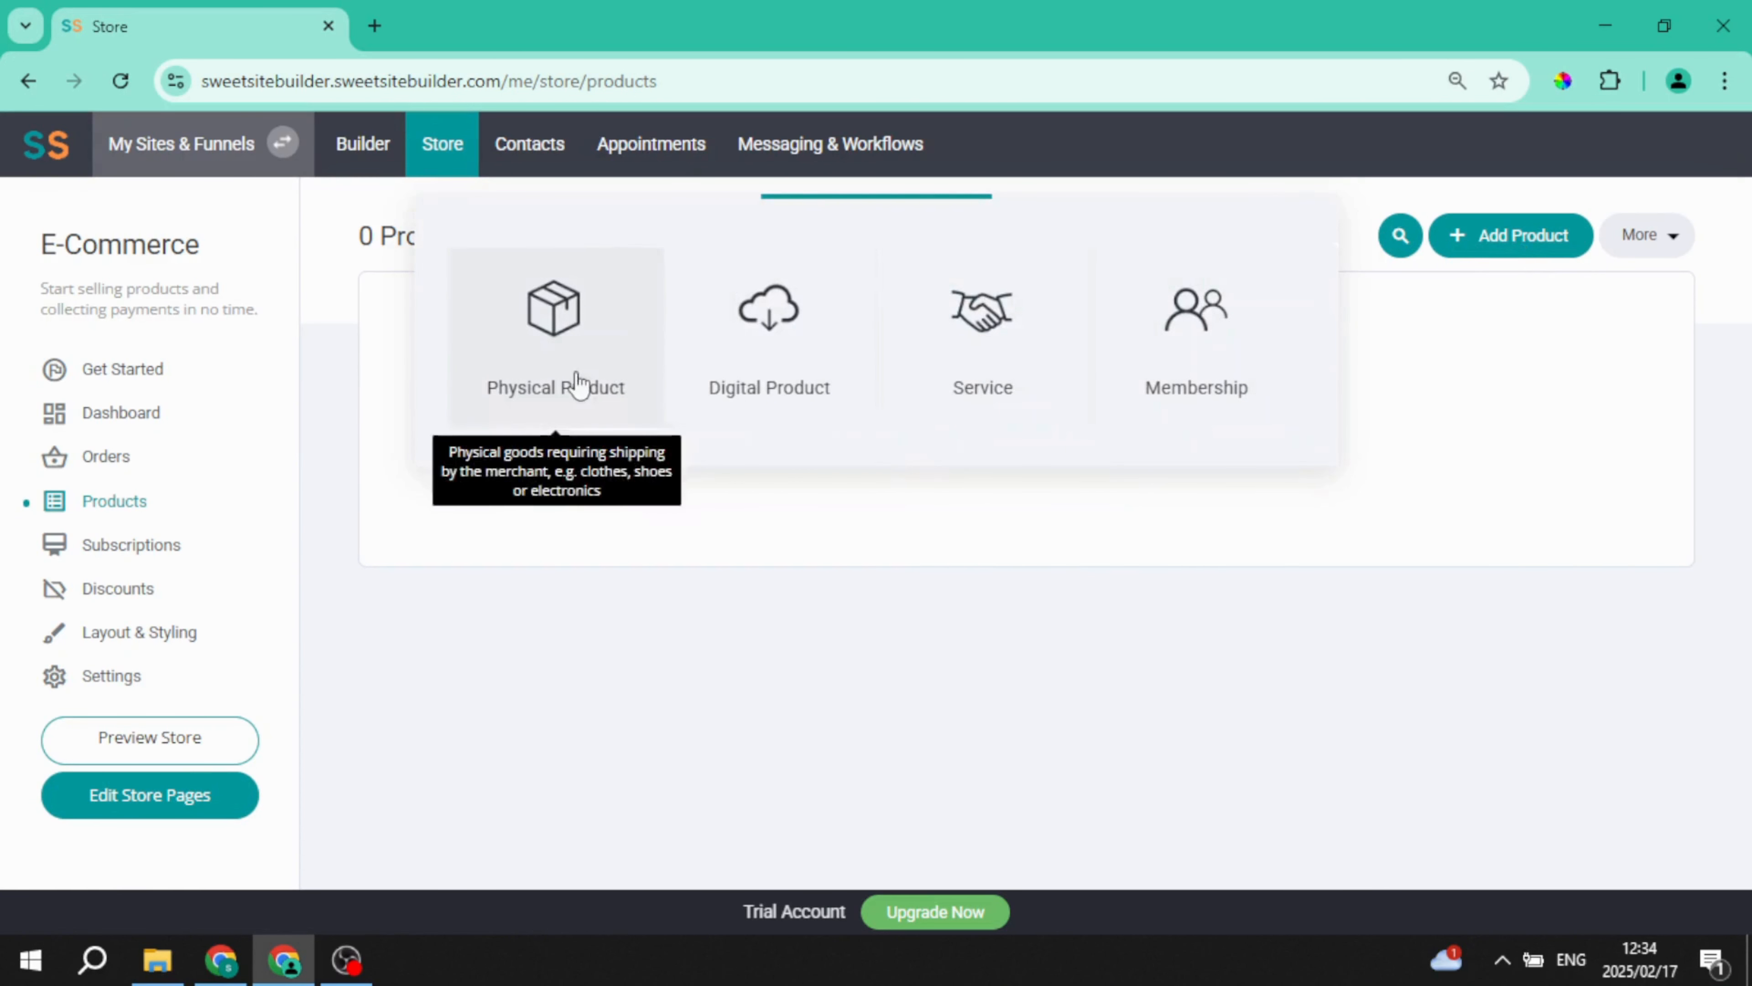
Create a new membership product and title it "Course"
{"action": "left_click", "coordinate": [1232, 353]}
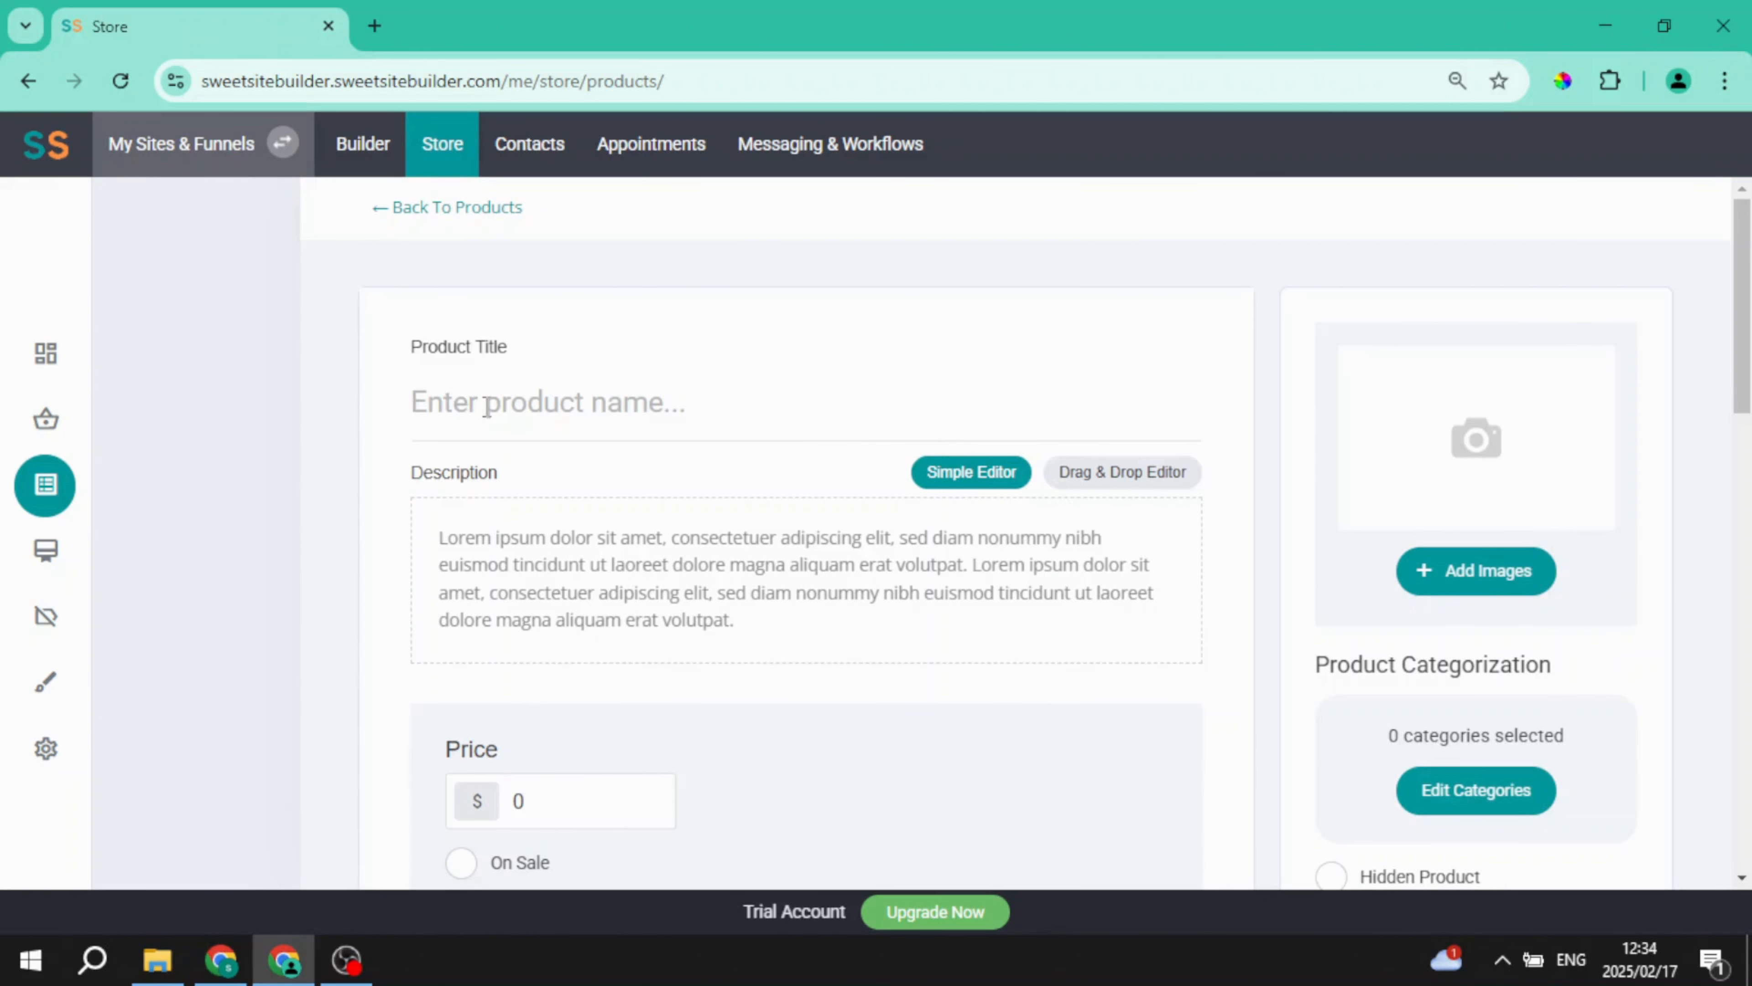
{"action": "type", "text": "Course"}
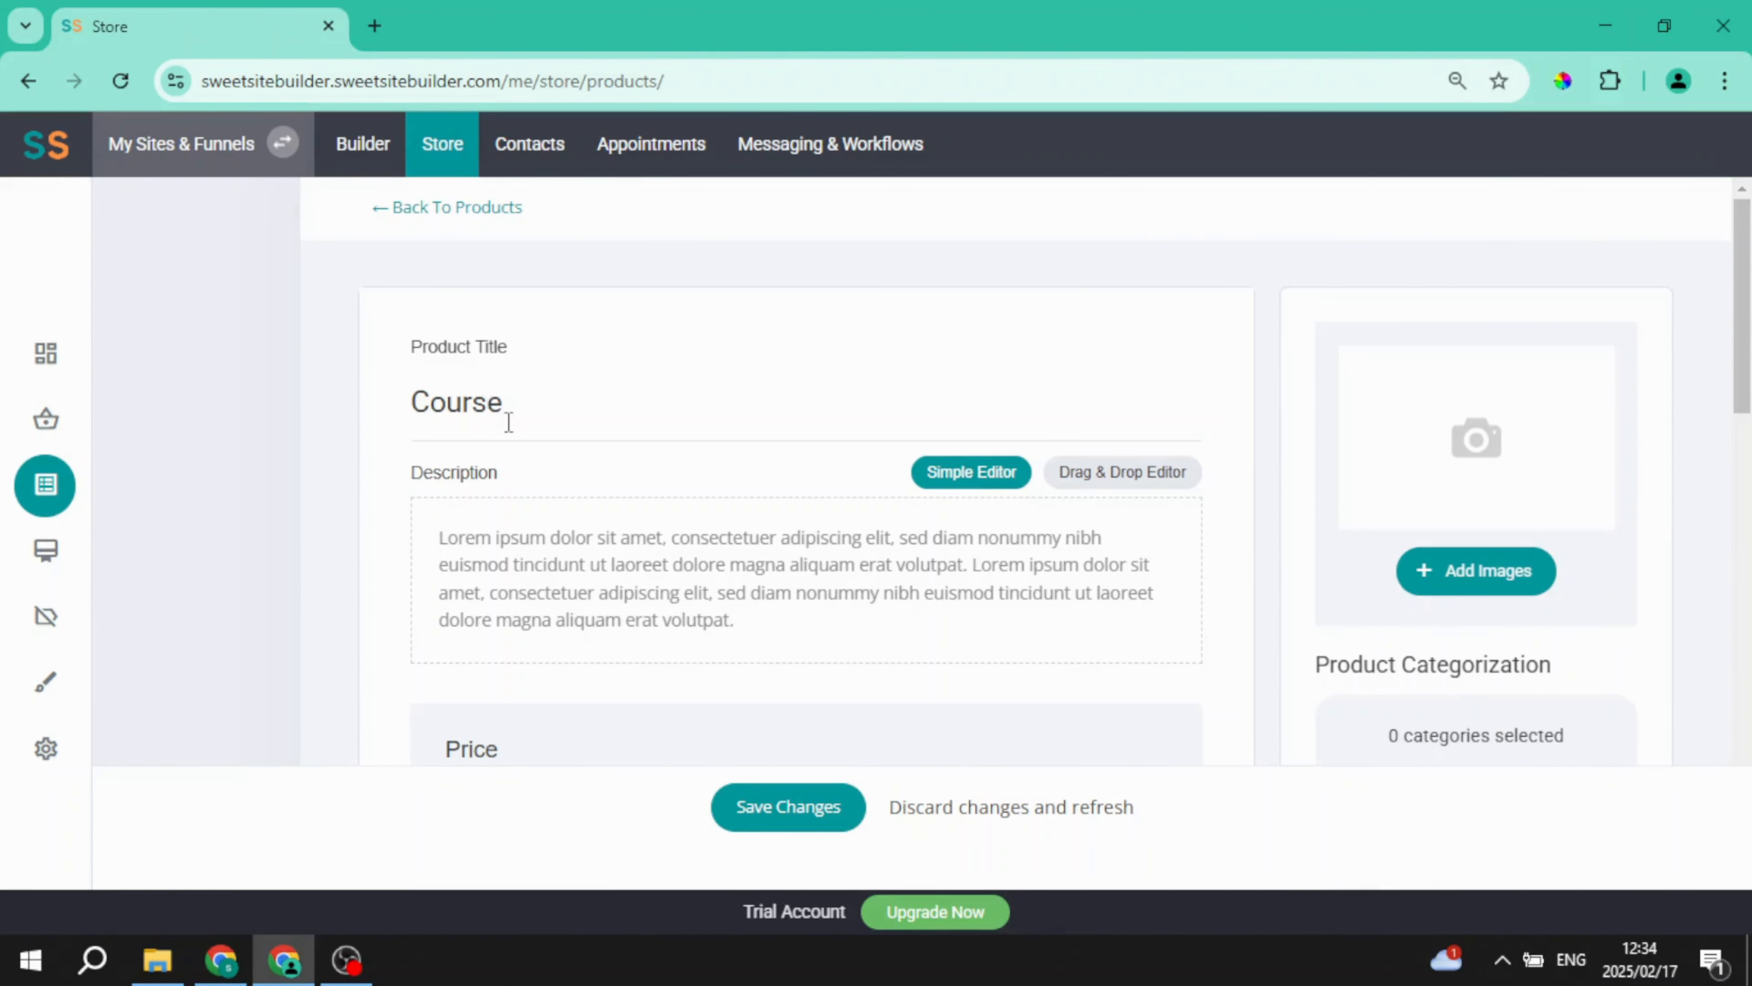
Add the photo of the woman working at a laptop from the Downloaded folder as the product image
{"action": "scroll", "coordinate": [776, 468], "scroll_direction": "down", "scroll_amount": 2}
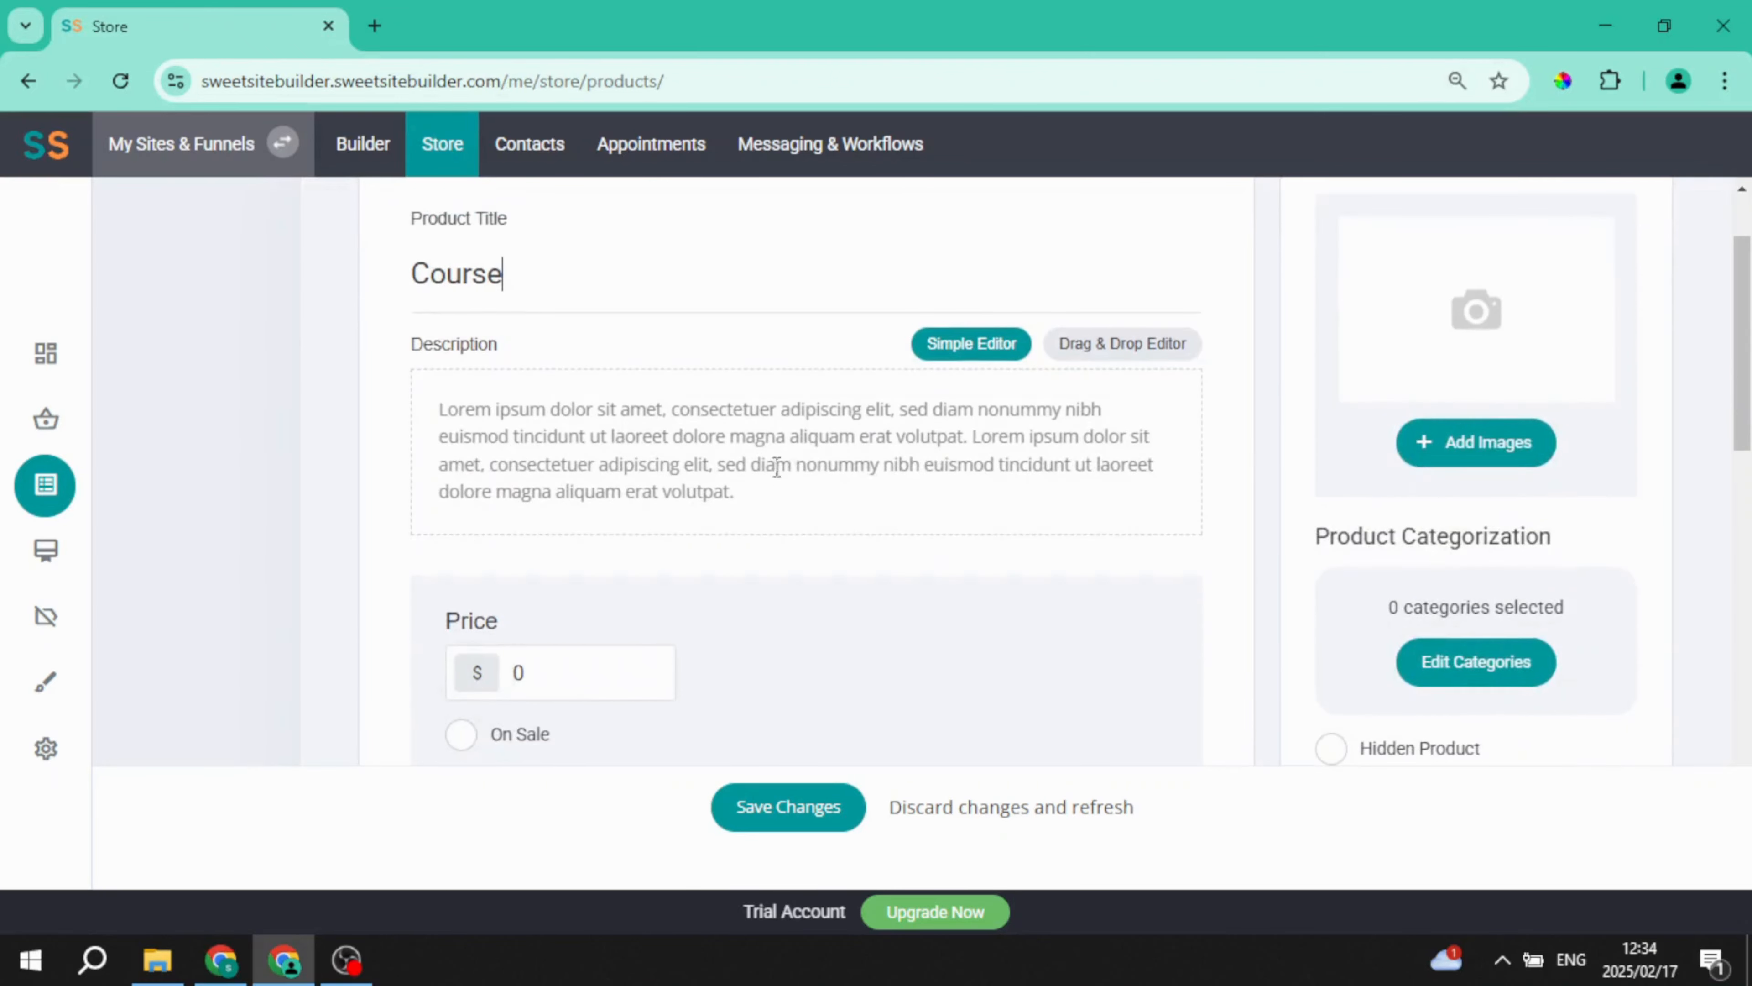
{"action": "left_click", "coordinate": [1505, 445]}
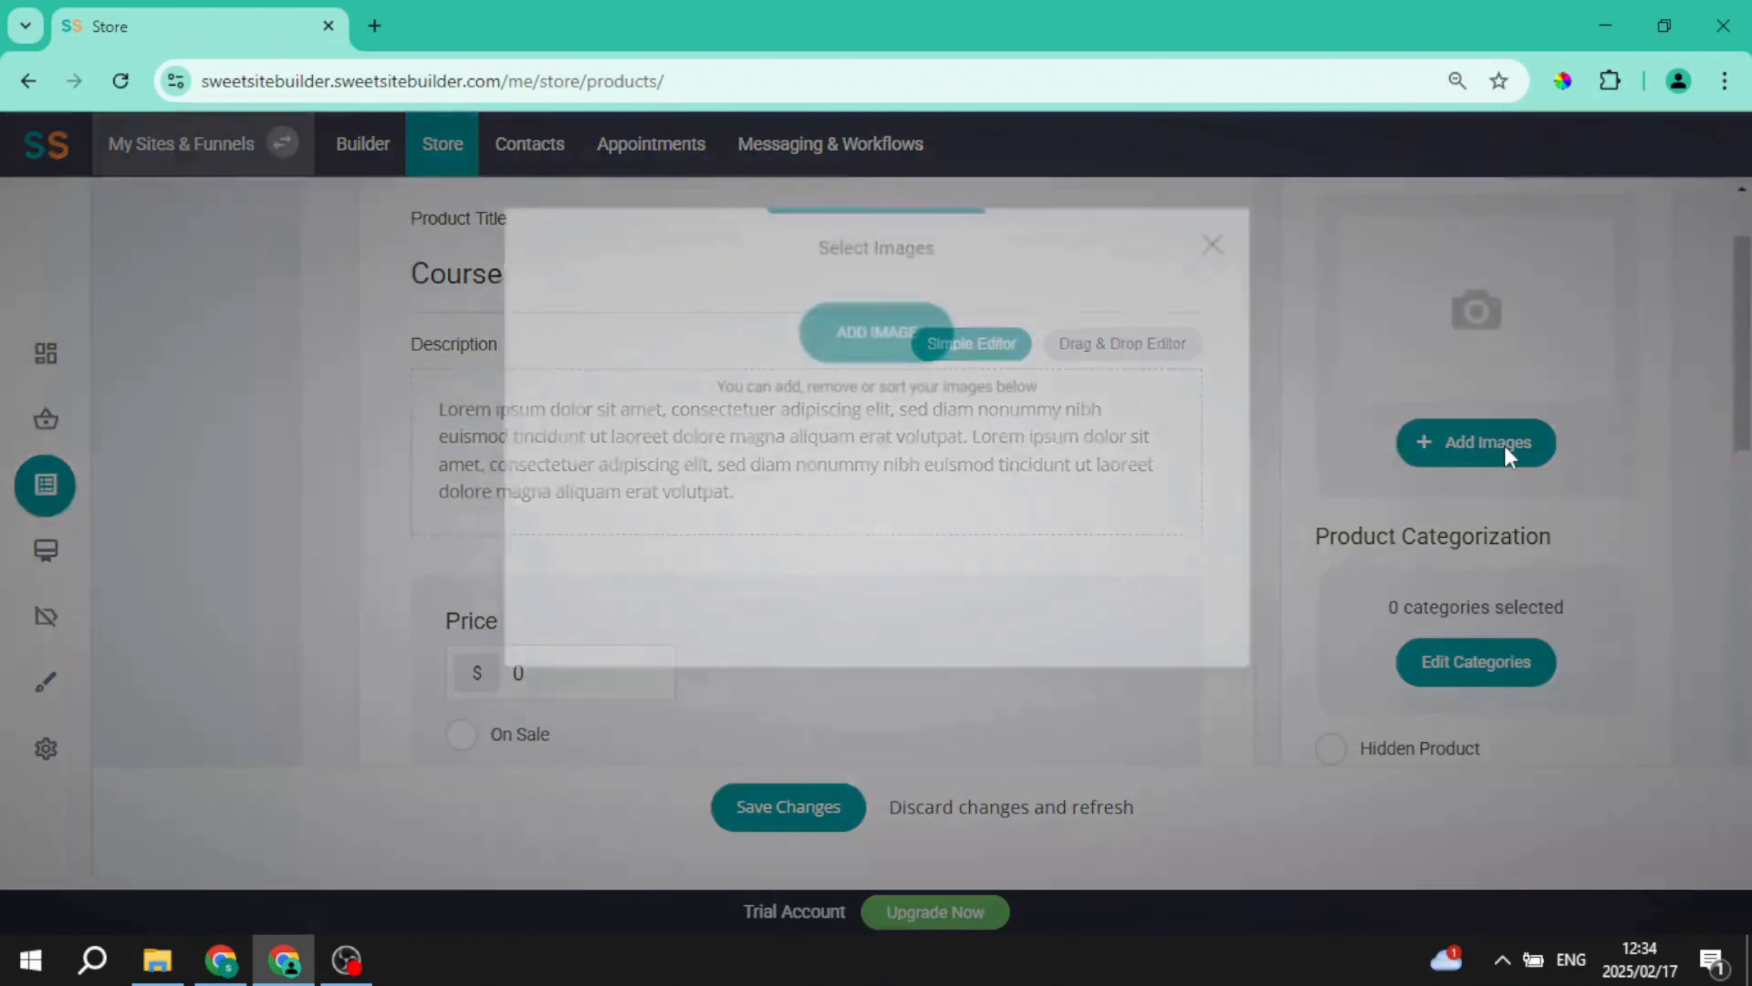
{"action": "left_click", "coordinate": [920, 337]}
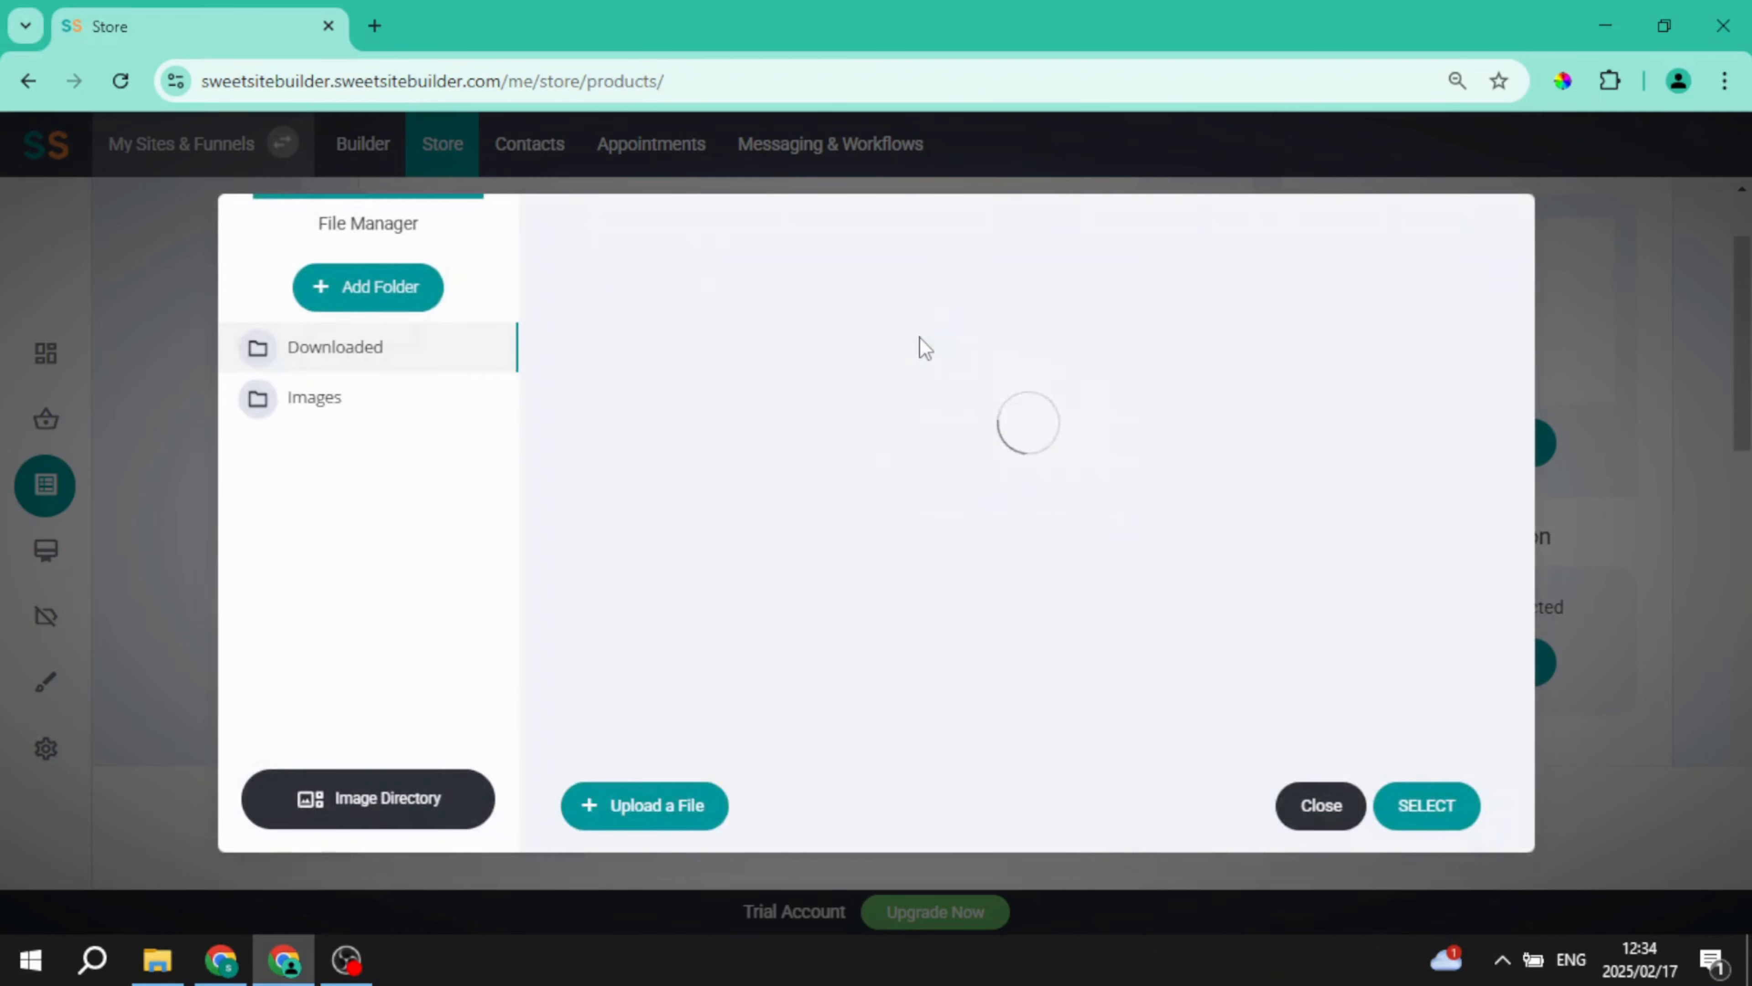
{"action": "left_click", "coordinate": [978, 357]}
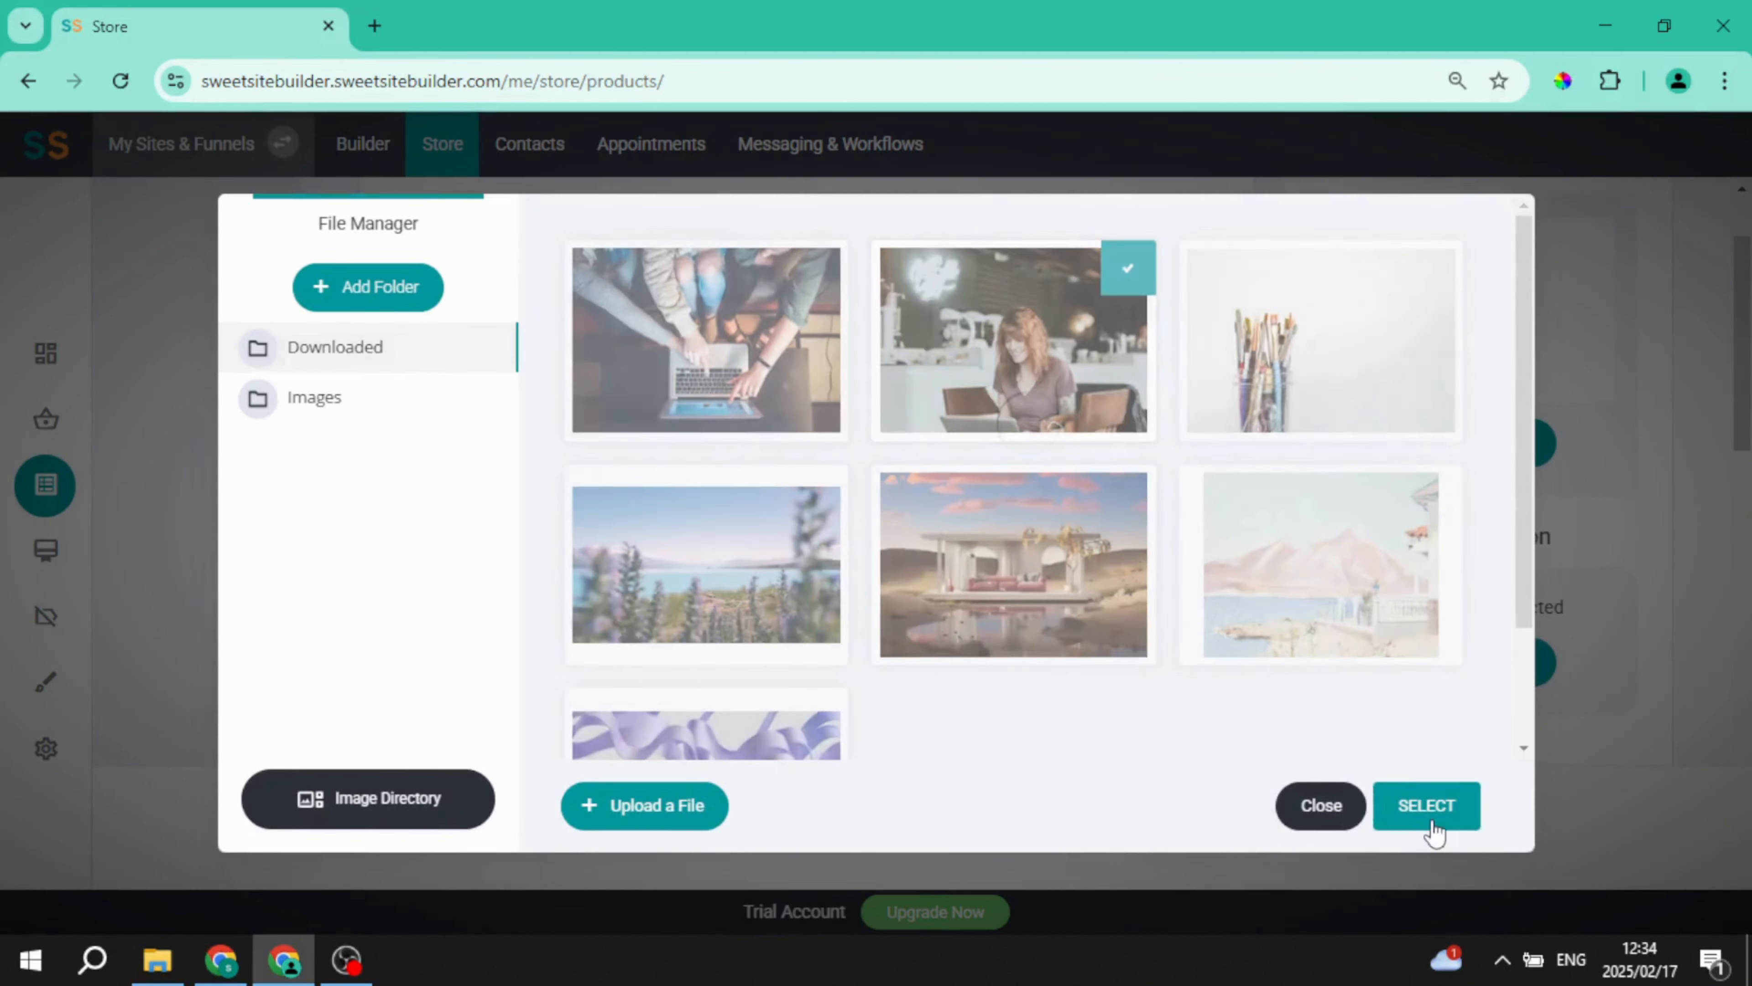
{"action": "left_click", "coordinate": [1428, 820]}
{"action": "left_click", "coordinate": [1301, 709]}
Set the membership product's price to $50
{"action": "scroll", "coordinate": [1304, 711], "scroll_direction": "down", "scroll_amount": 2}
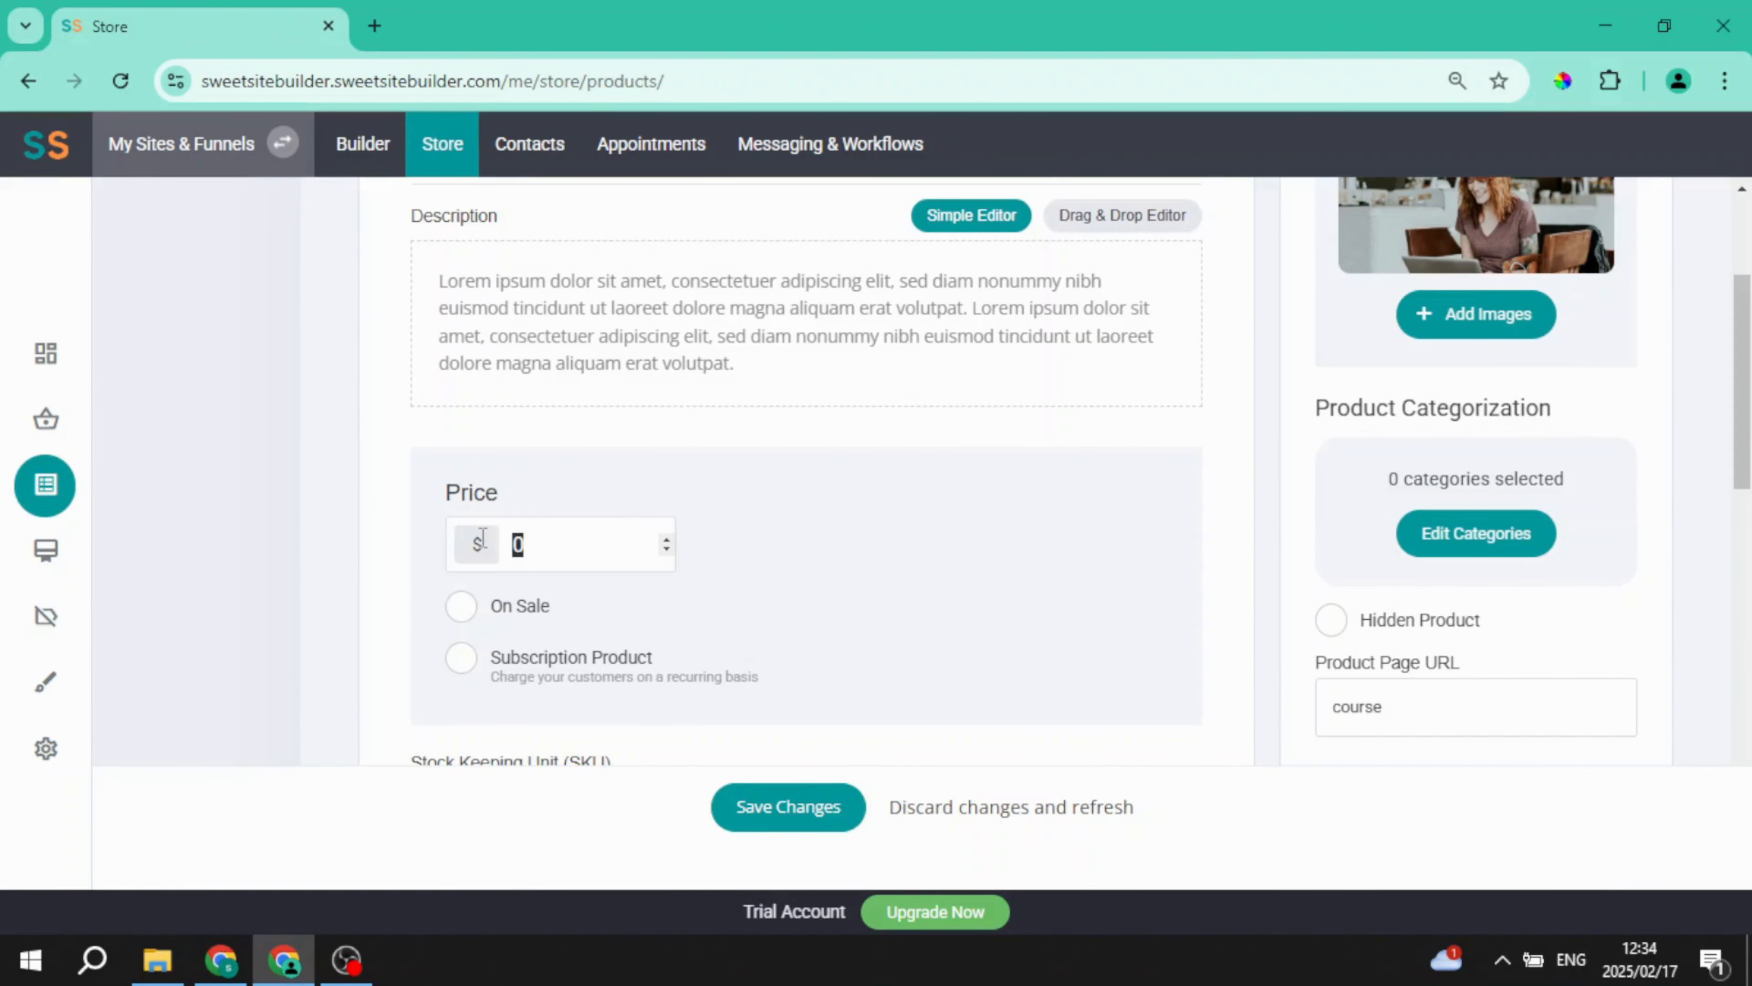
{"action": "type", "text": "0"}
Review the billing cycle choices for a subscription product and leave the subscription settings without applying them
{"action": "scroll", "coordinate": [607, 571], "scroll_direction": "down", "scroll_amount": 2}
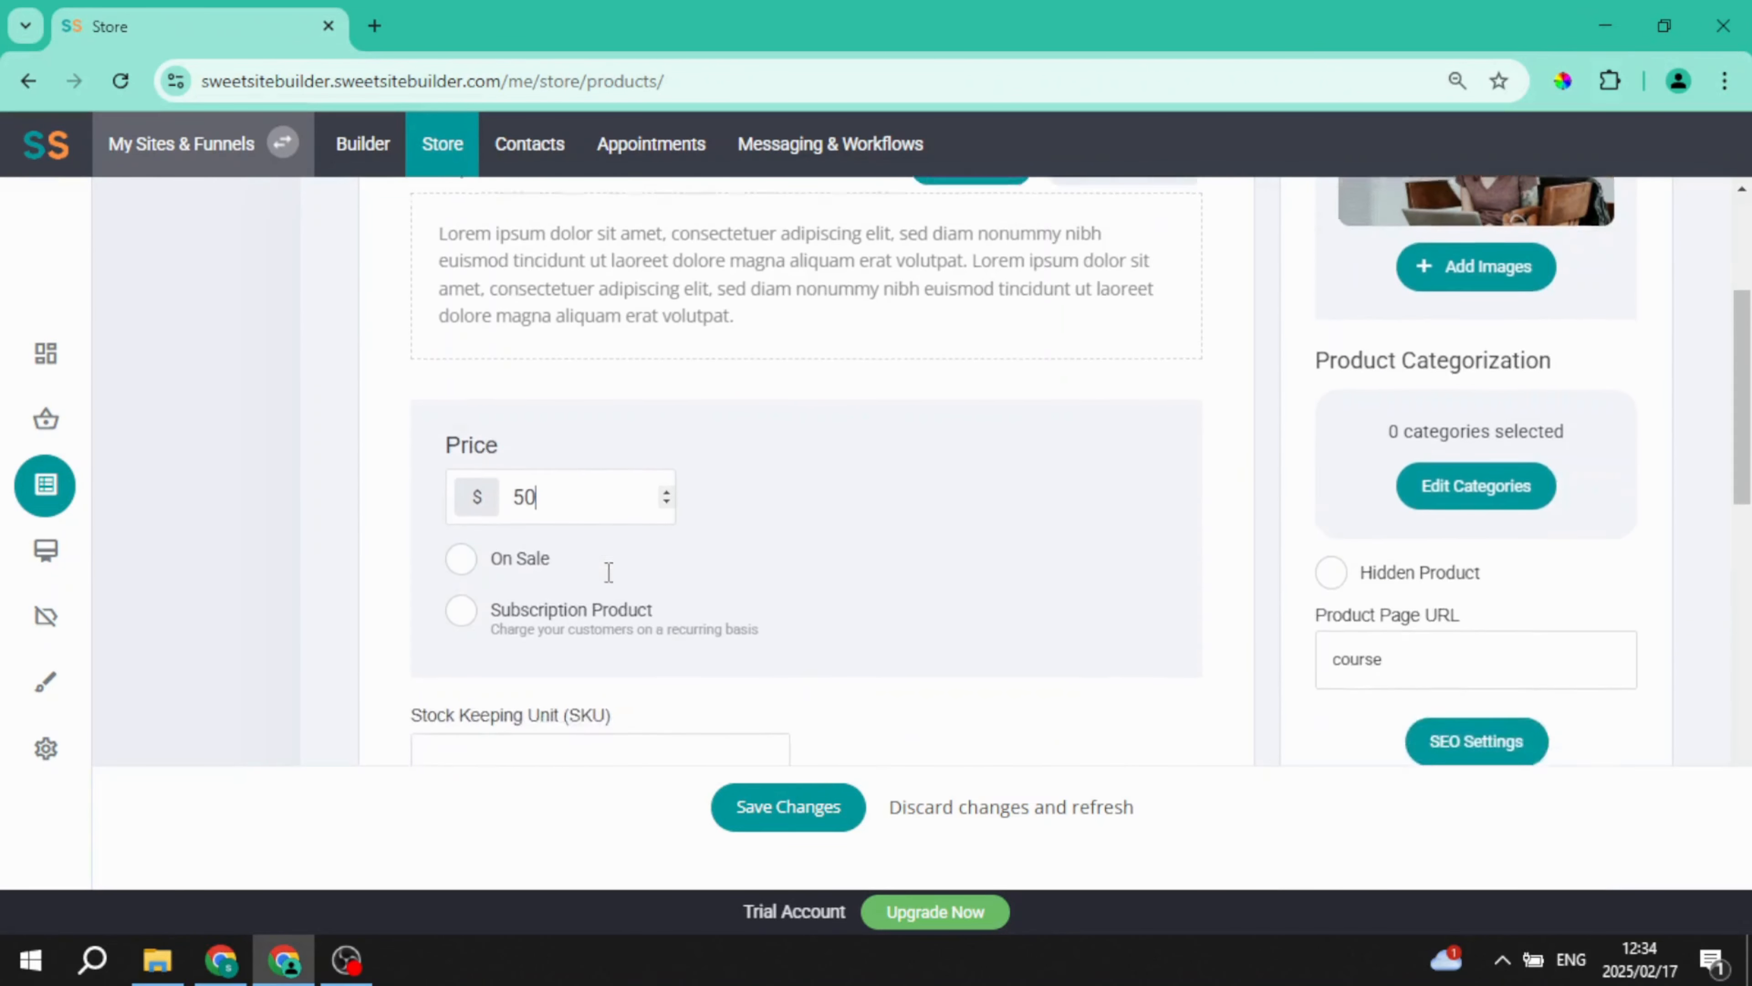
{"action": "left_click", "coordinate": [465, 535]}
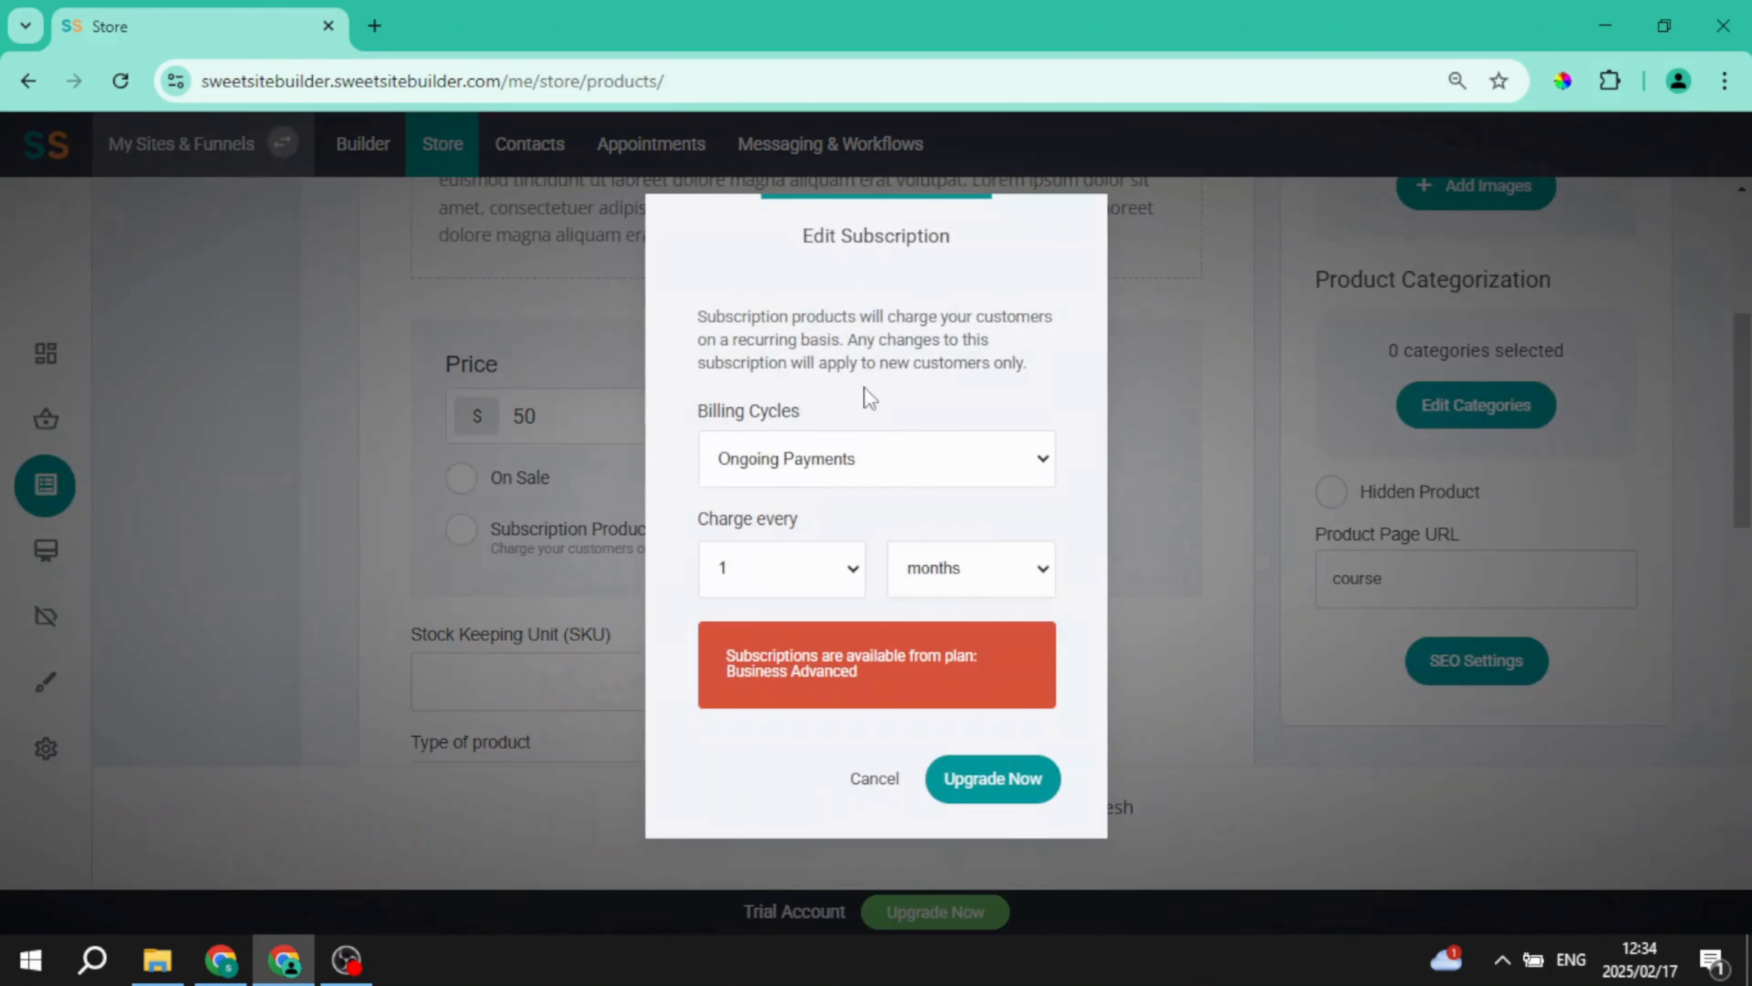
{"action": "left_click", "coordinate": [850, 462]}
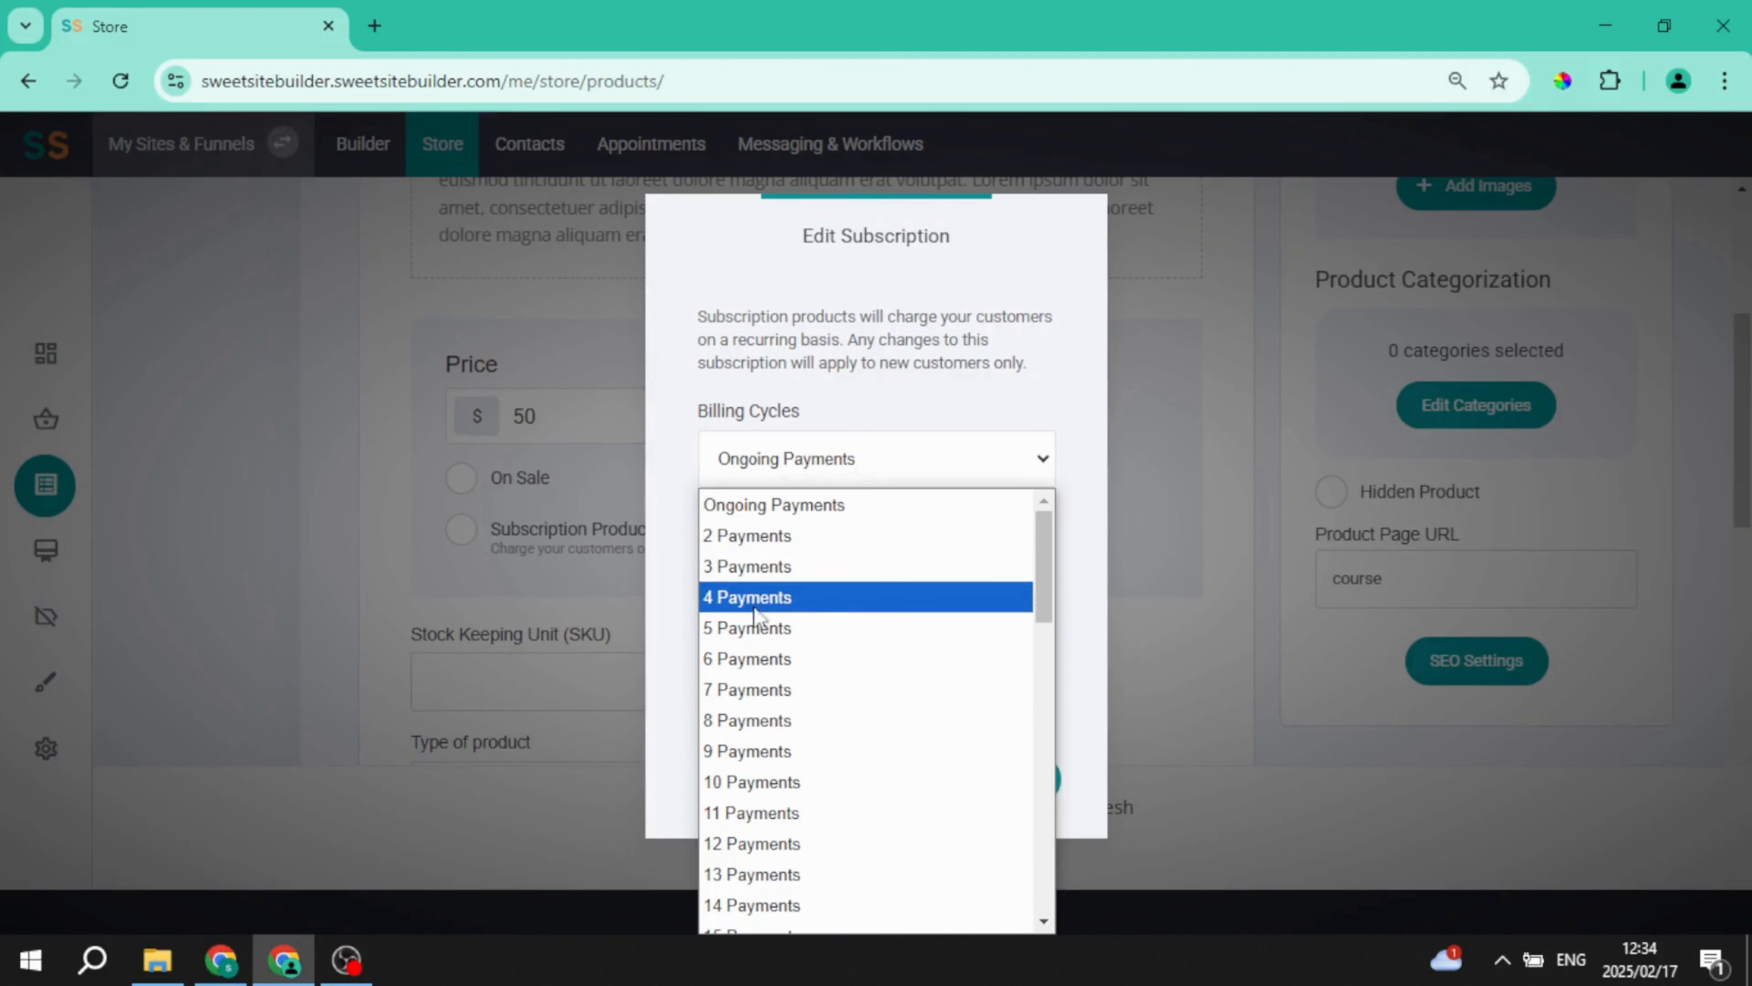
{"action": "left_click", "coordinate": [824, 506]}
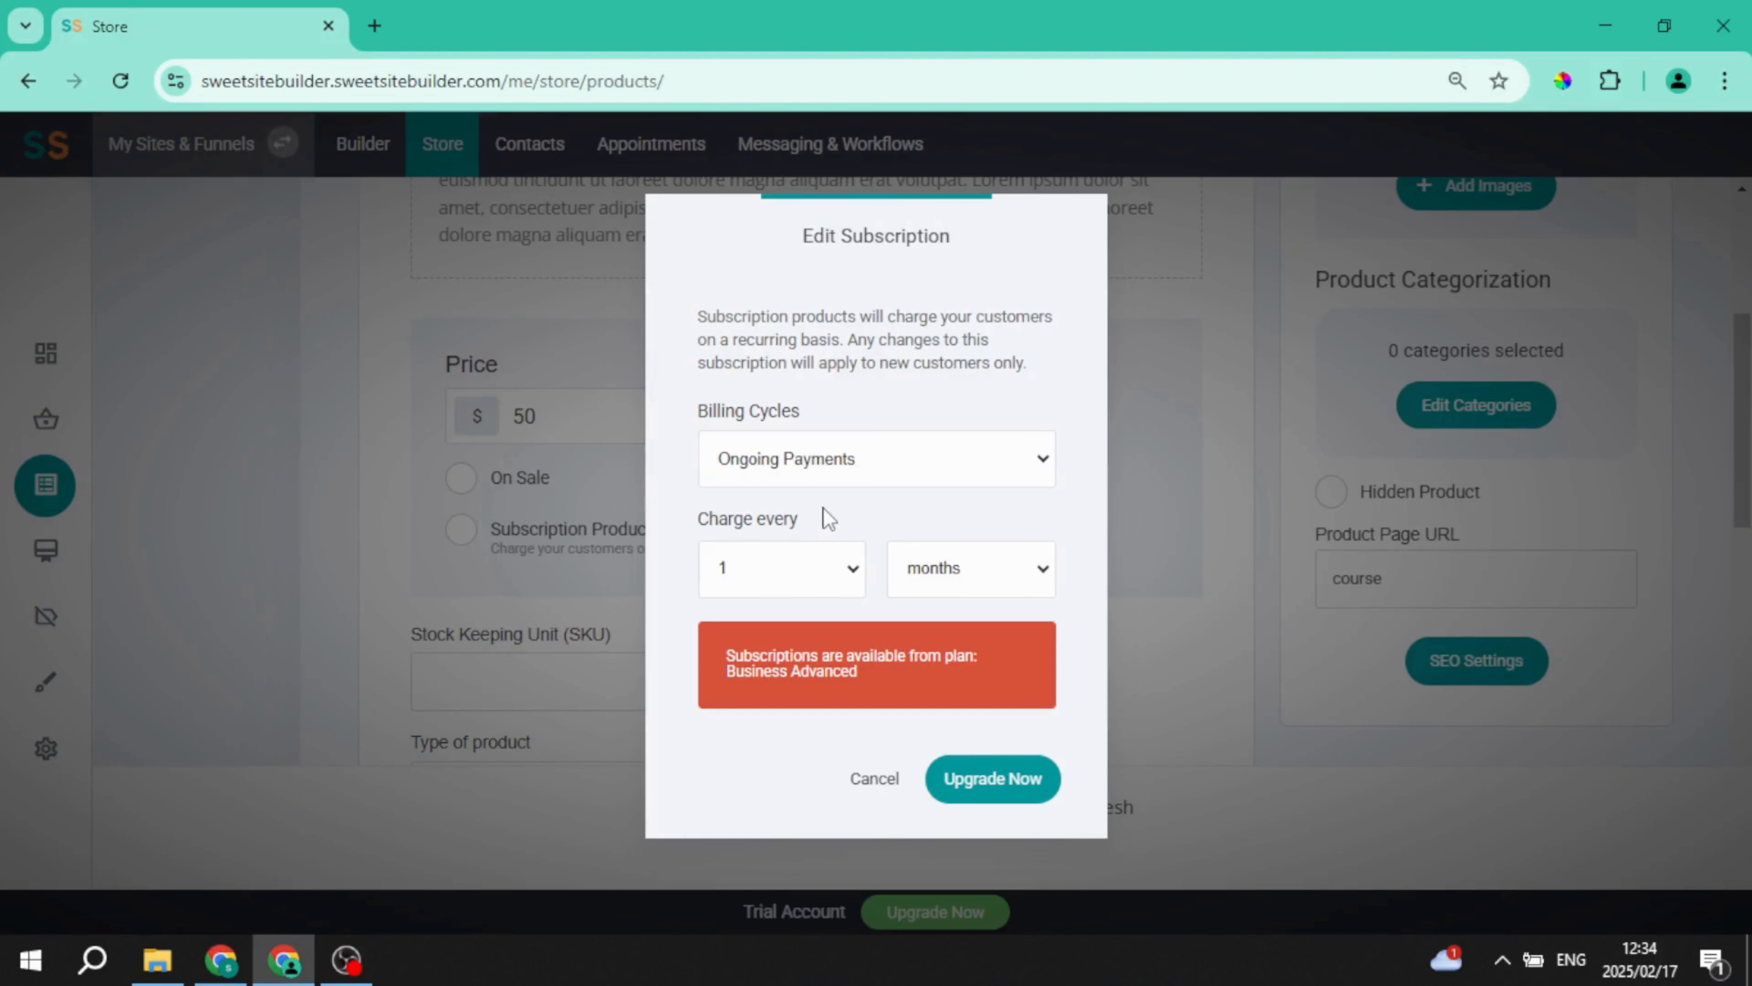
{"action": "left_click", "coordinate": [872, 779]}
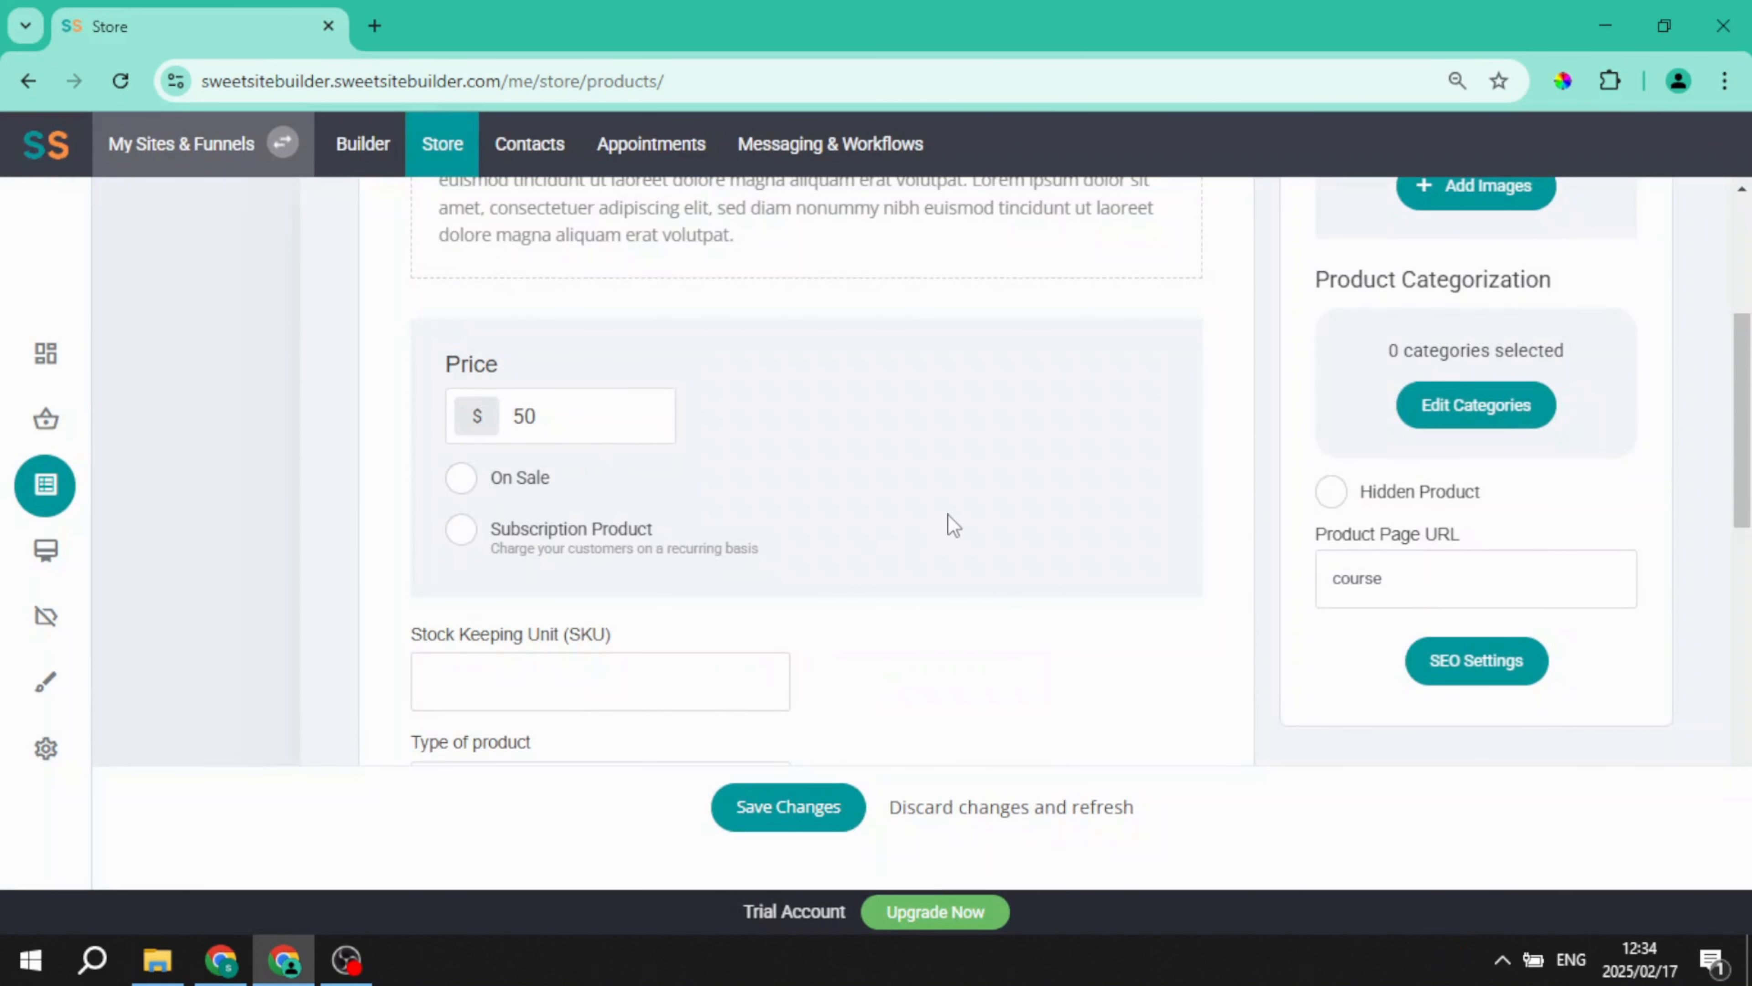
Assign the Course Members group to the membership product
{"action": "scroll", "coordinate": [948, 521], "scroll_direction": "down", "scroll_amount": 5}
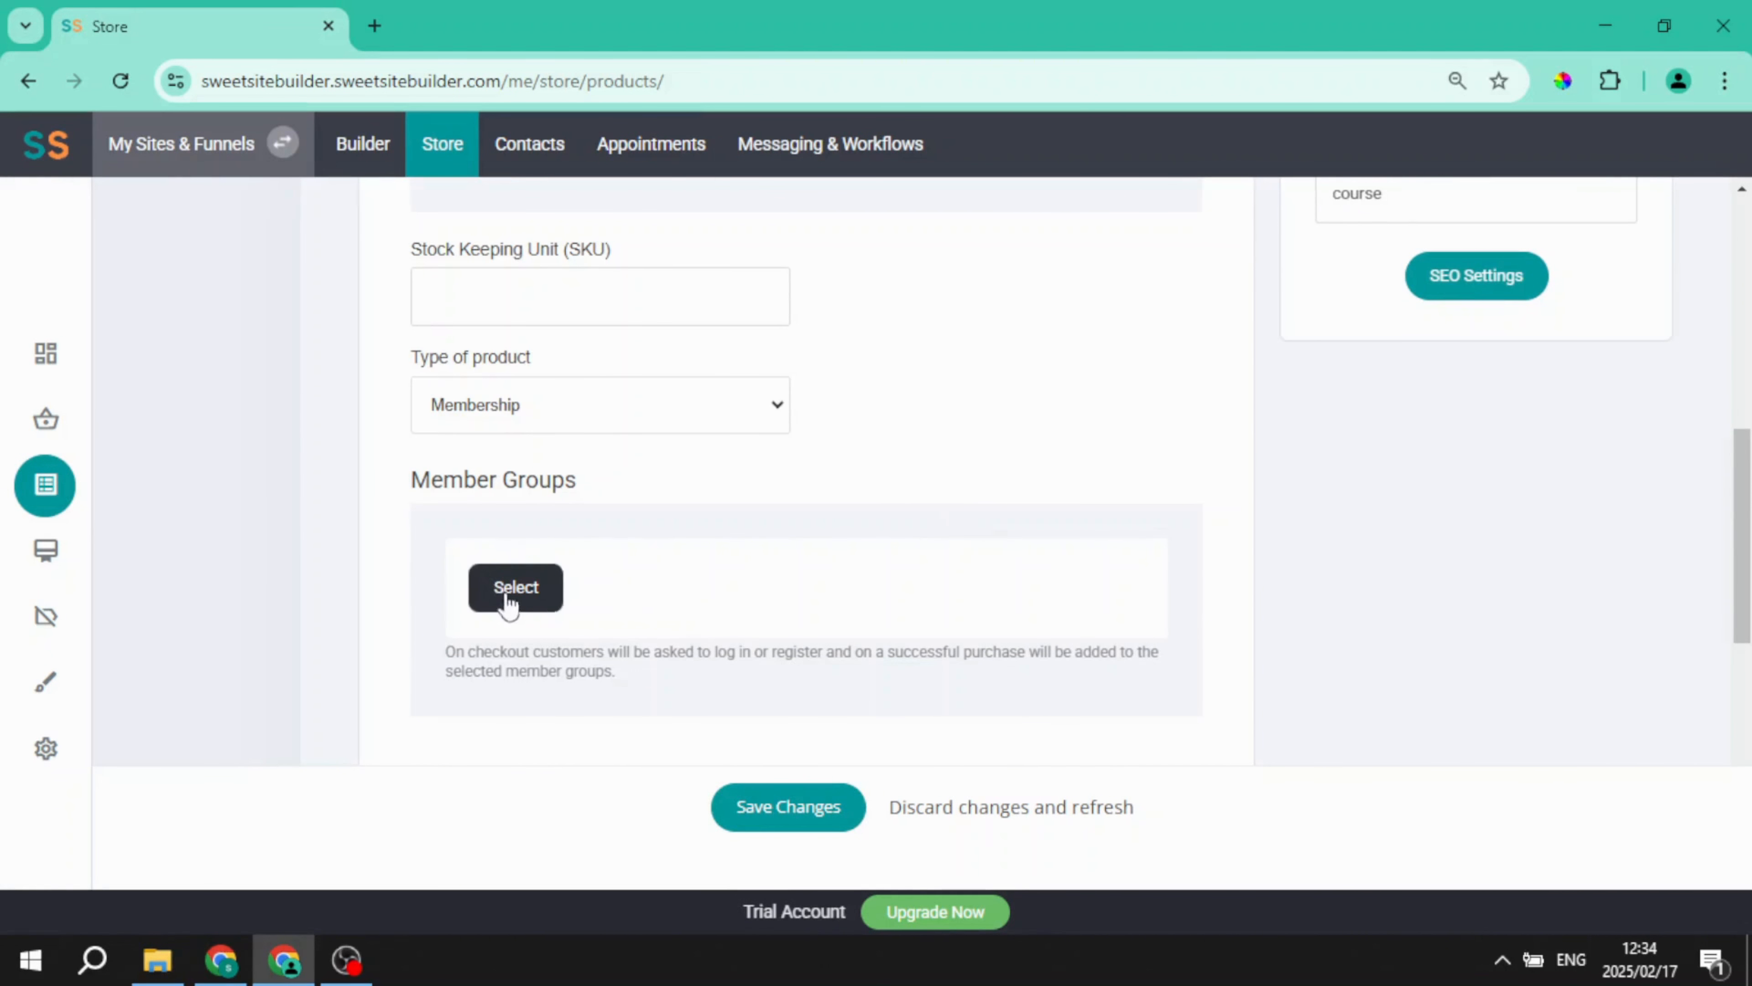
{"action": "left_click", "coordinate": [531, 586]}
{"action": "left_click", "coordinate": [741, 390]}
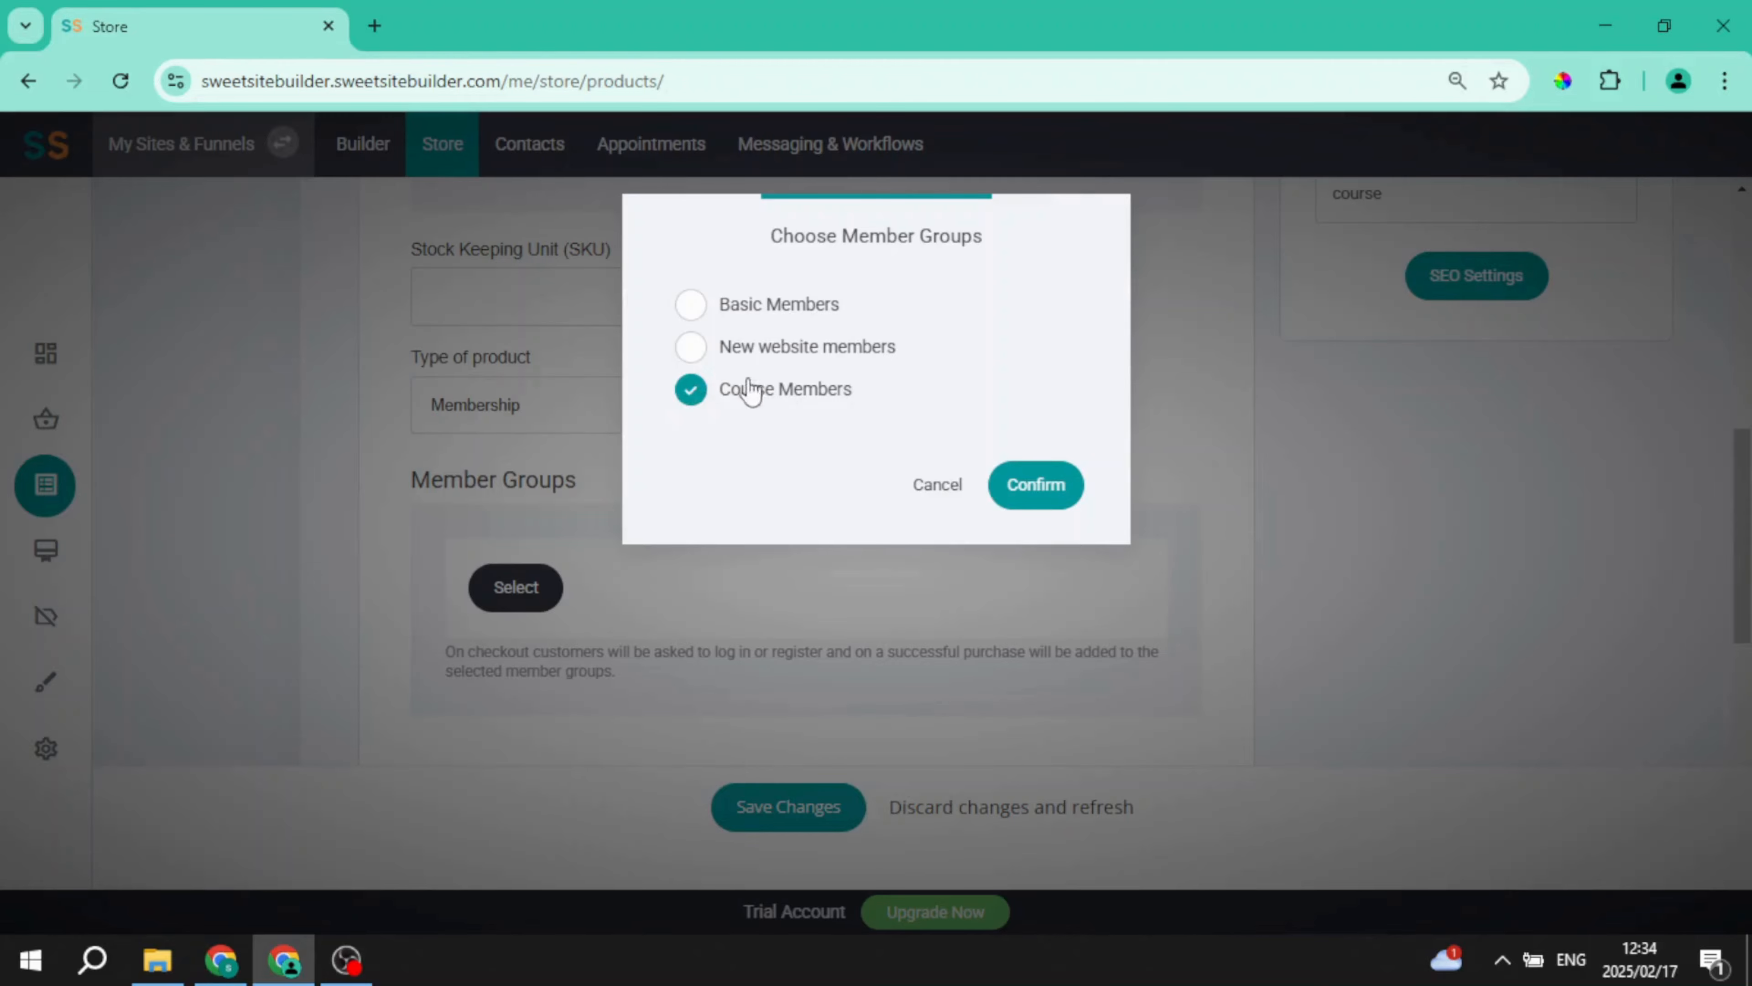
{"action": "left_click", "coordinate": [1033, 497]}
Enable the custom thank you page and redirect customers to the Lesson 1 page of the Course group
{"action": "scroll", "coordinate": [1032, 494], "scroll_direction": "down", "scroll_amount": 2}
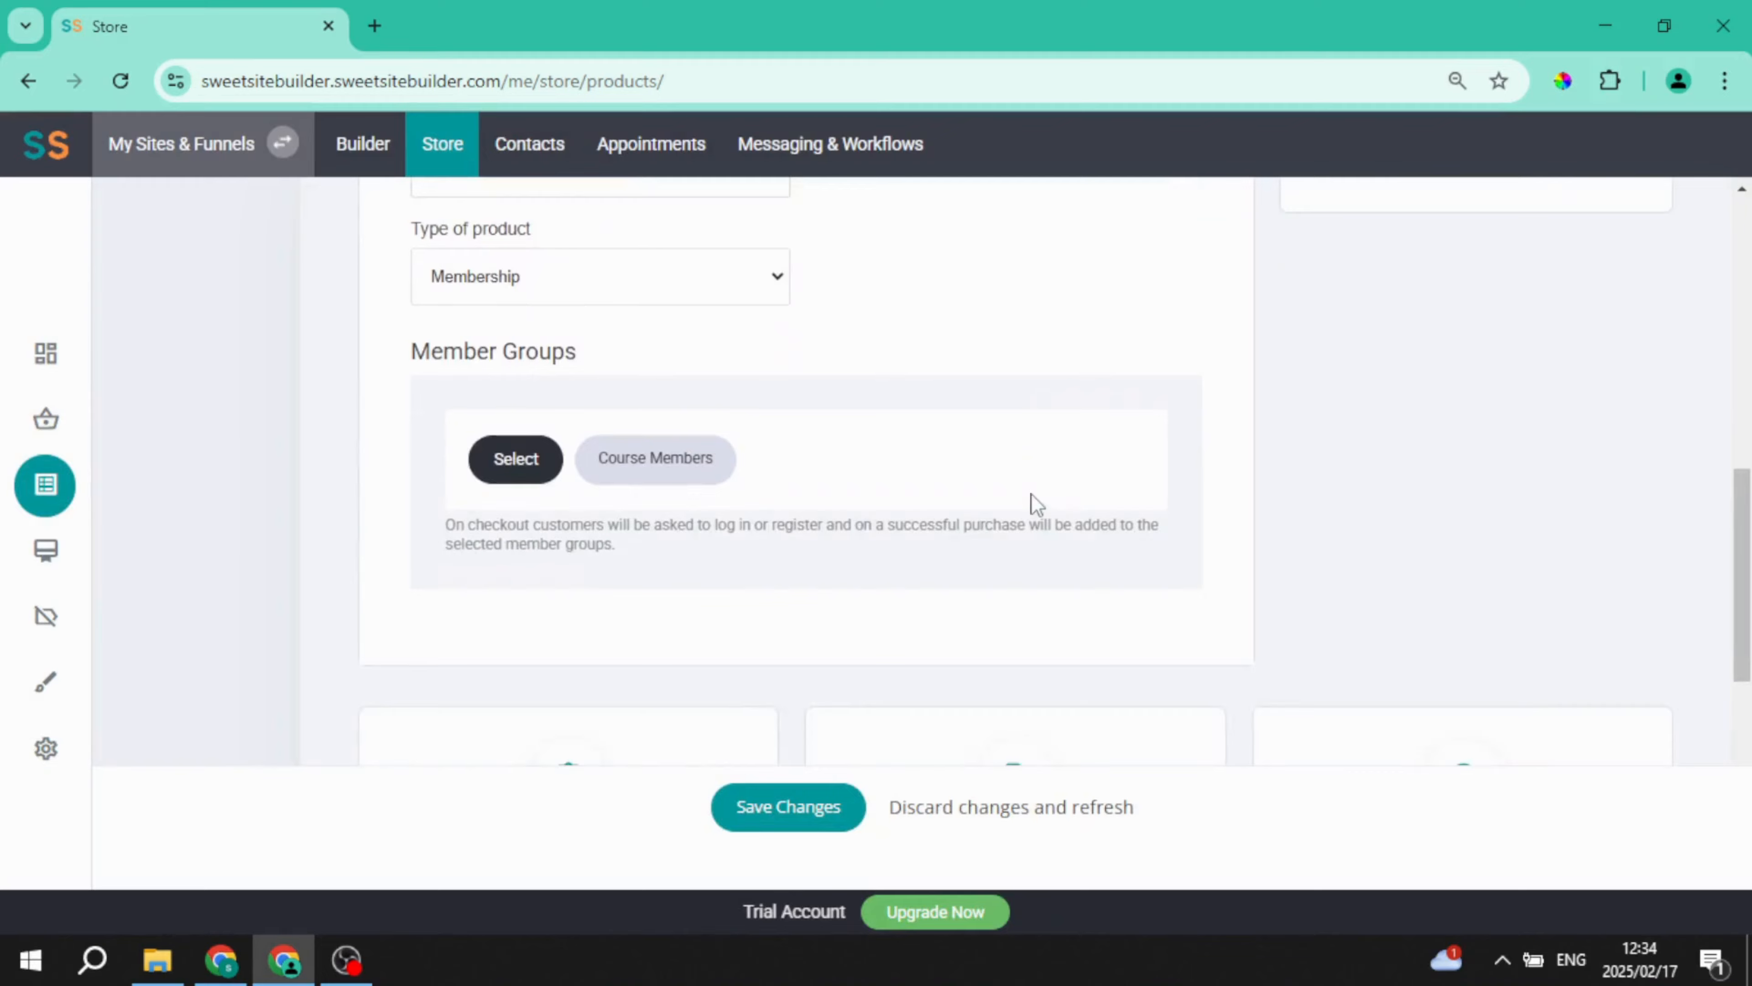
{"action": "scroll", "coordinate": [1036, 504], "scroll_direction": "down", "scroll_amount": 8}
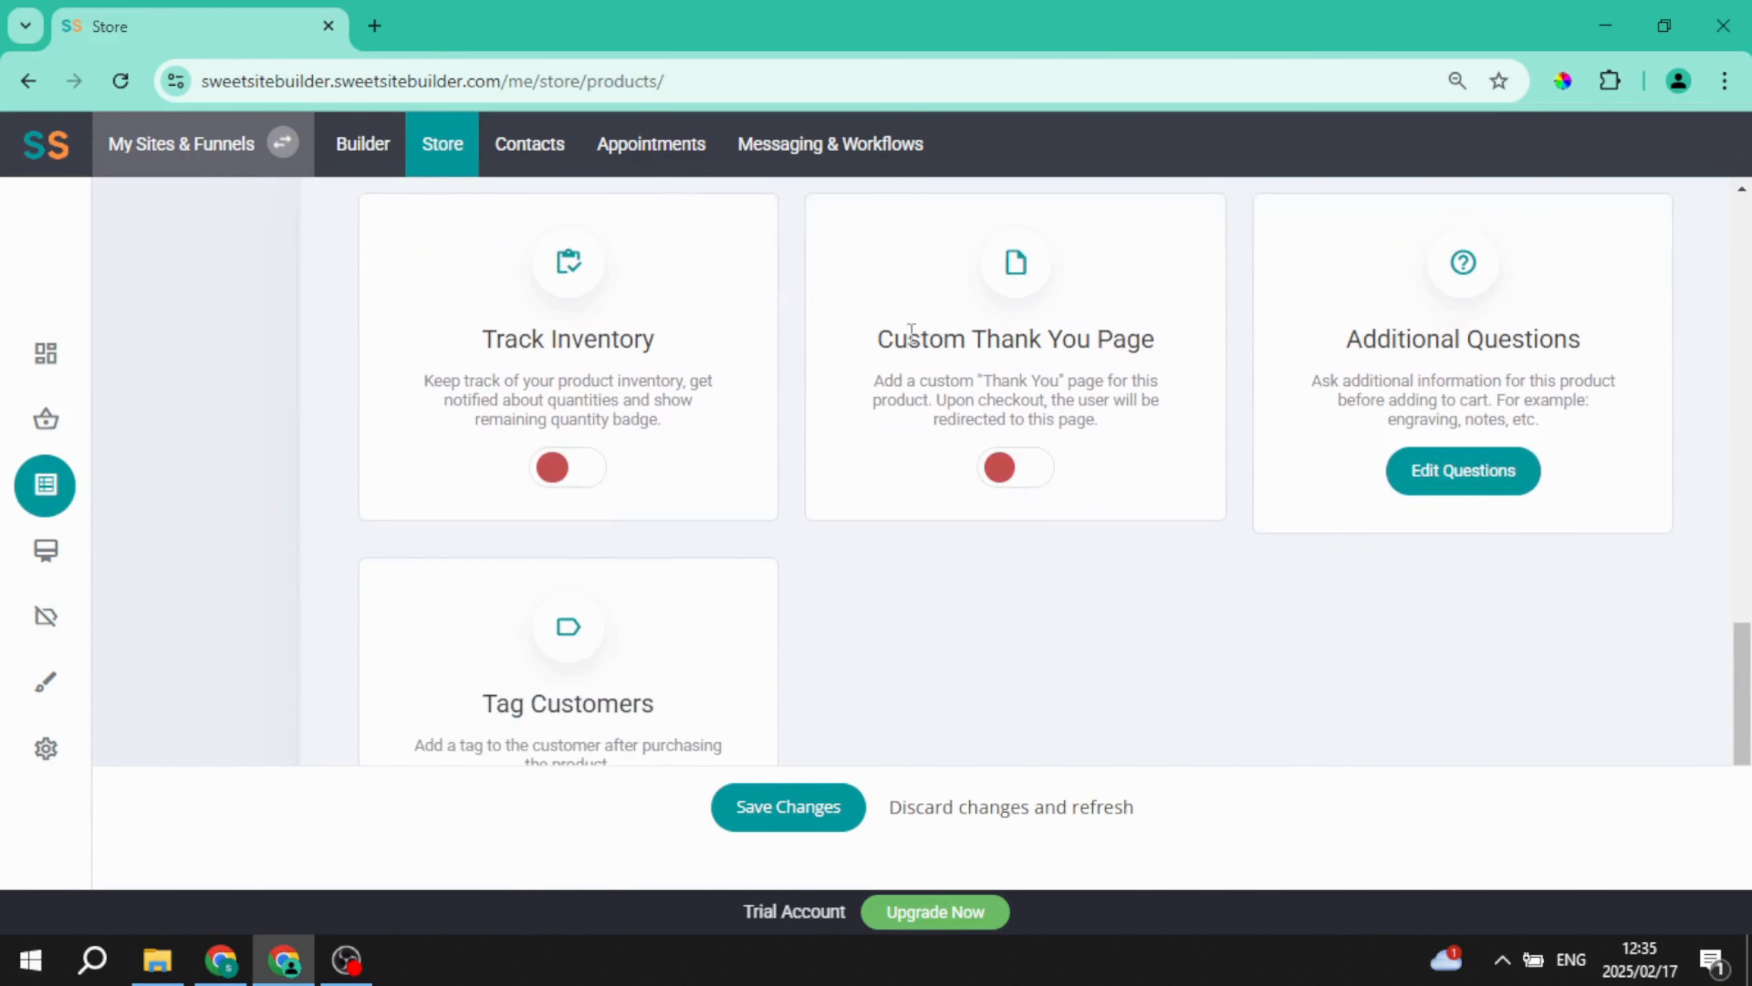
{"action": "left_click", "coordinate": [1037, 478]}
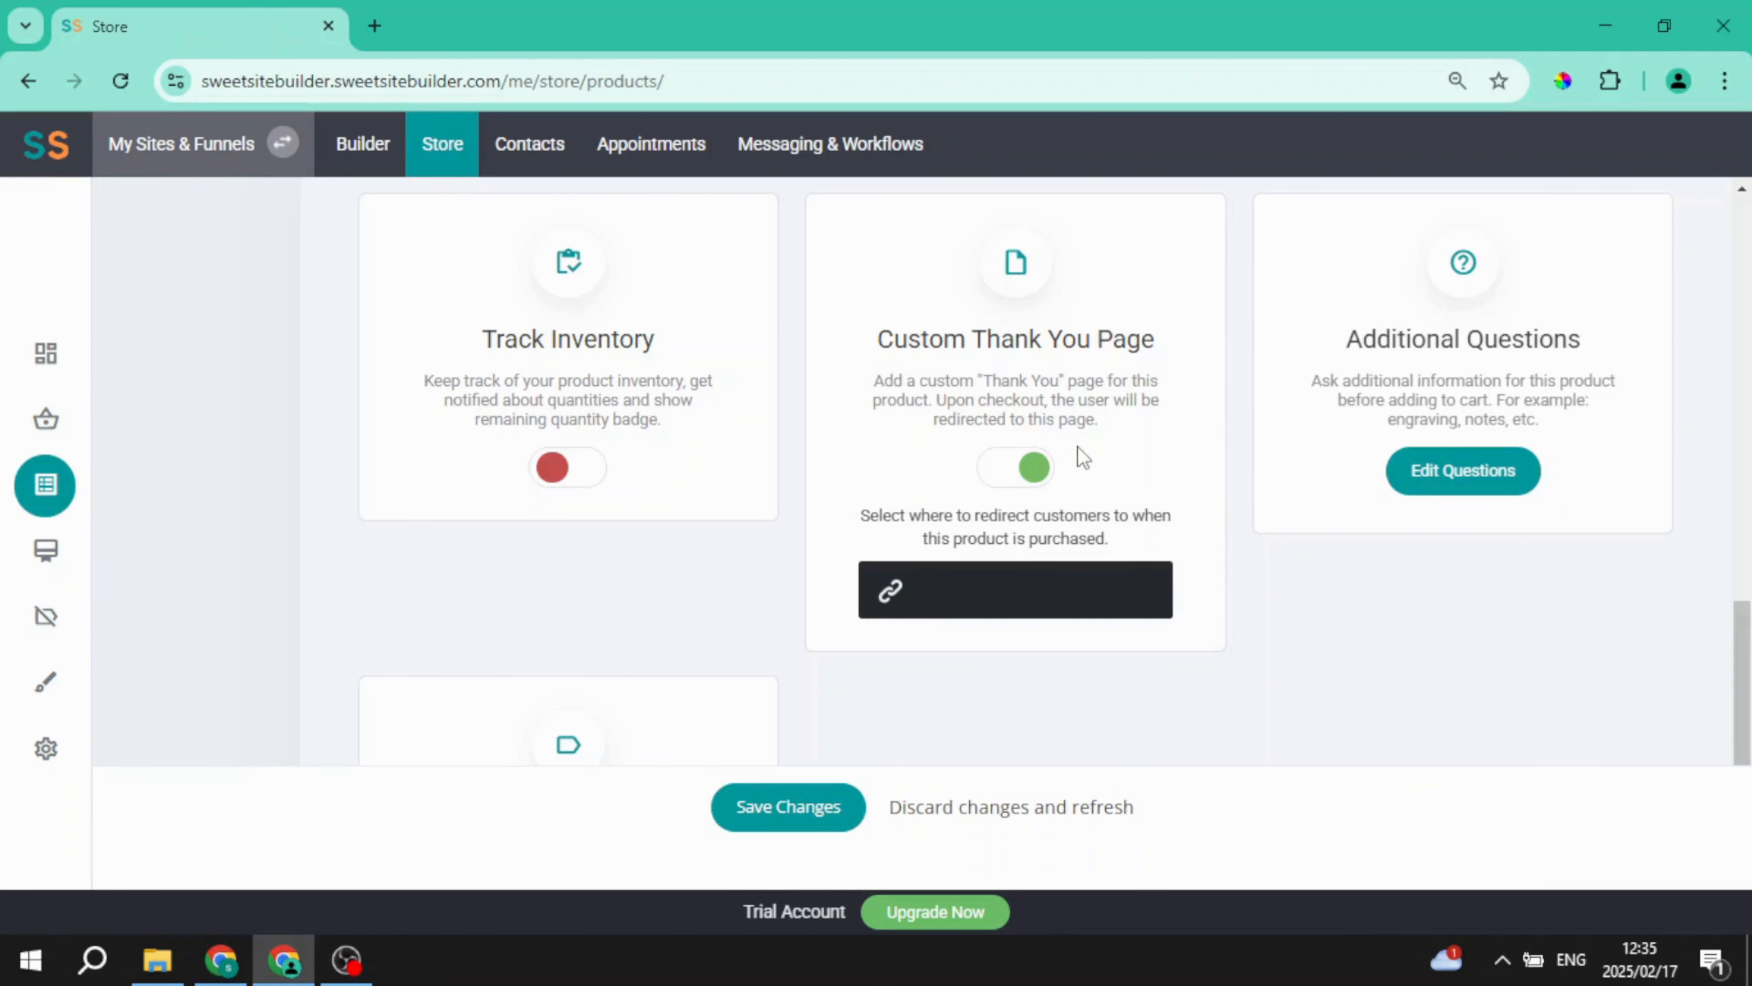
{"action": "left_click", "coordinate": [975, 594]}
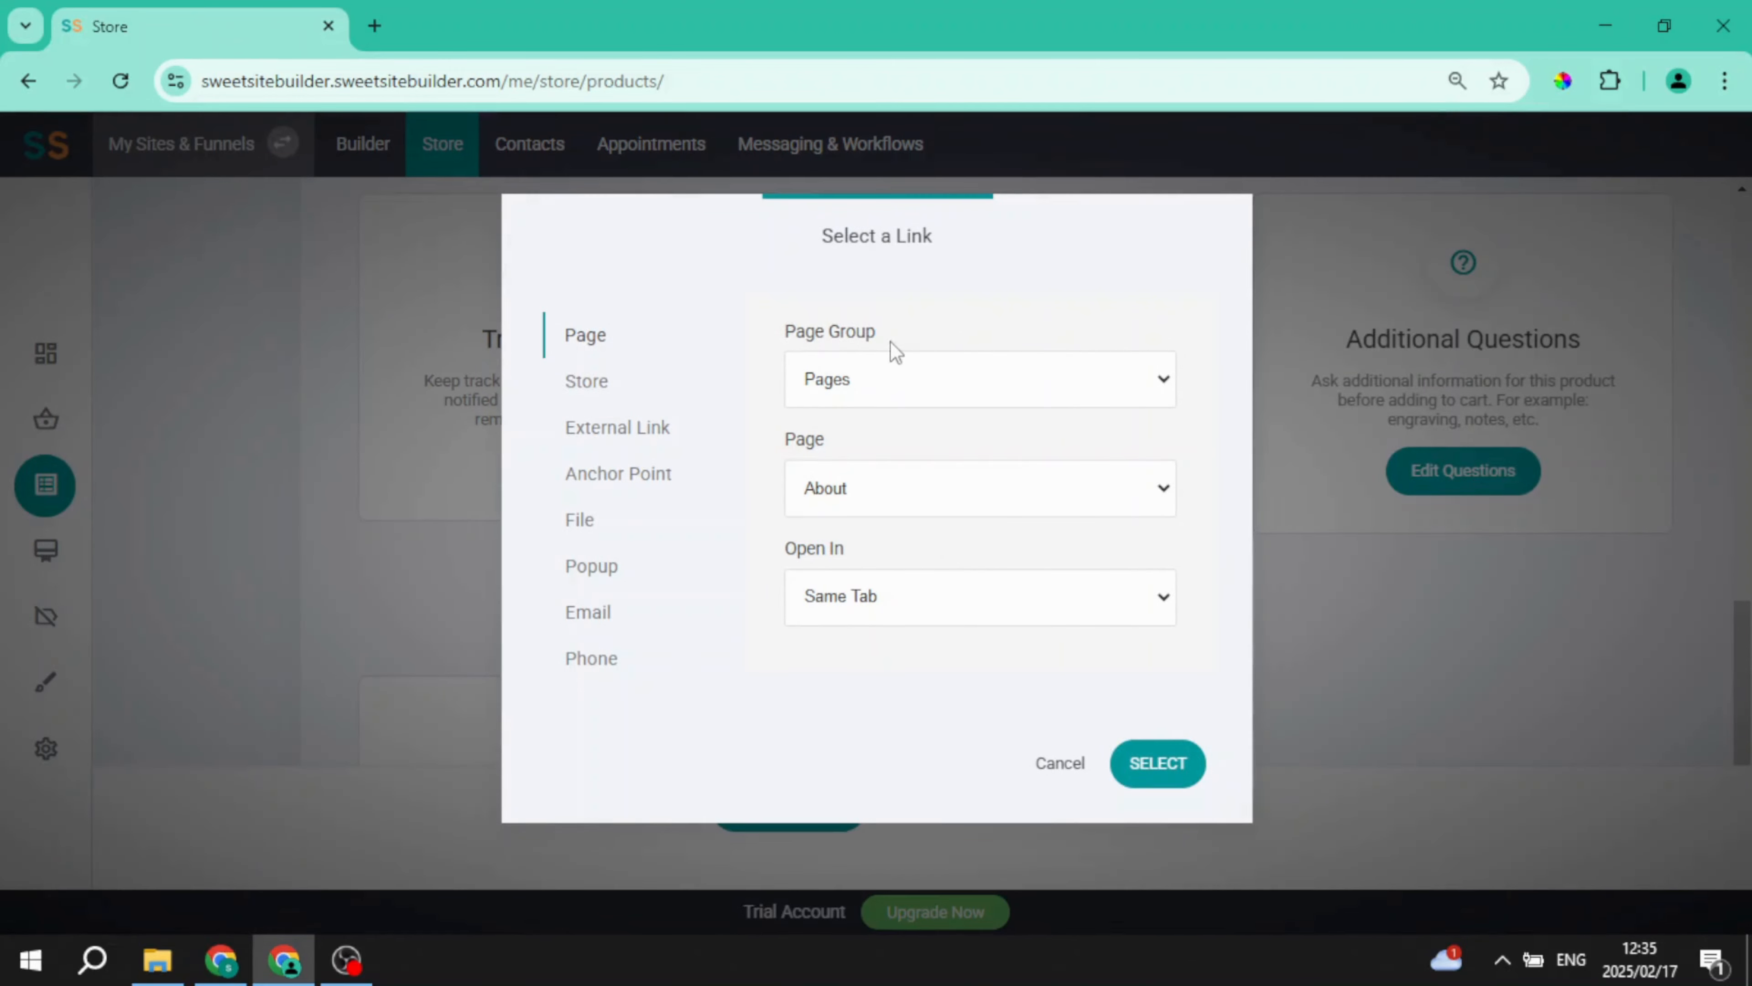
{"action": "left_click", "coordinate": [896, 380]}
{"action": "left_click", "coordinate": [884, 487]}
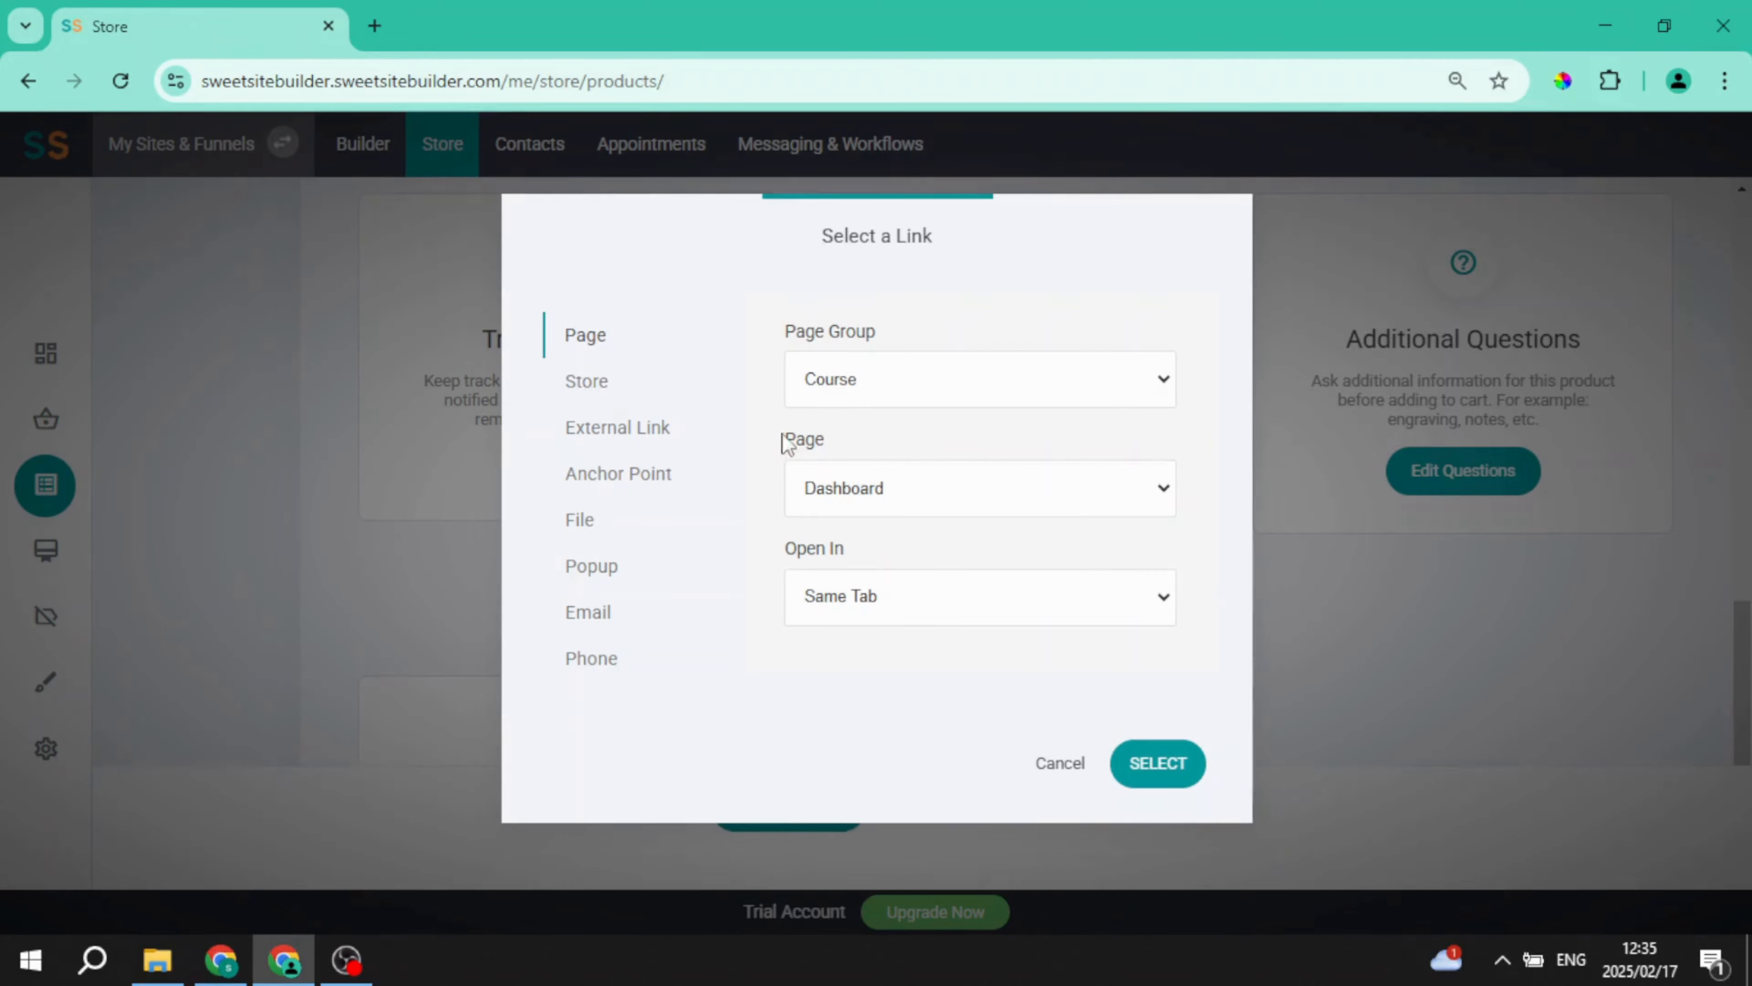
{"action": "left_click", "coordinate": [841, 483]}
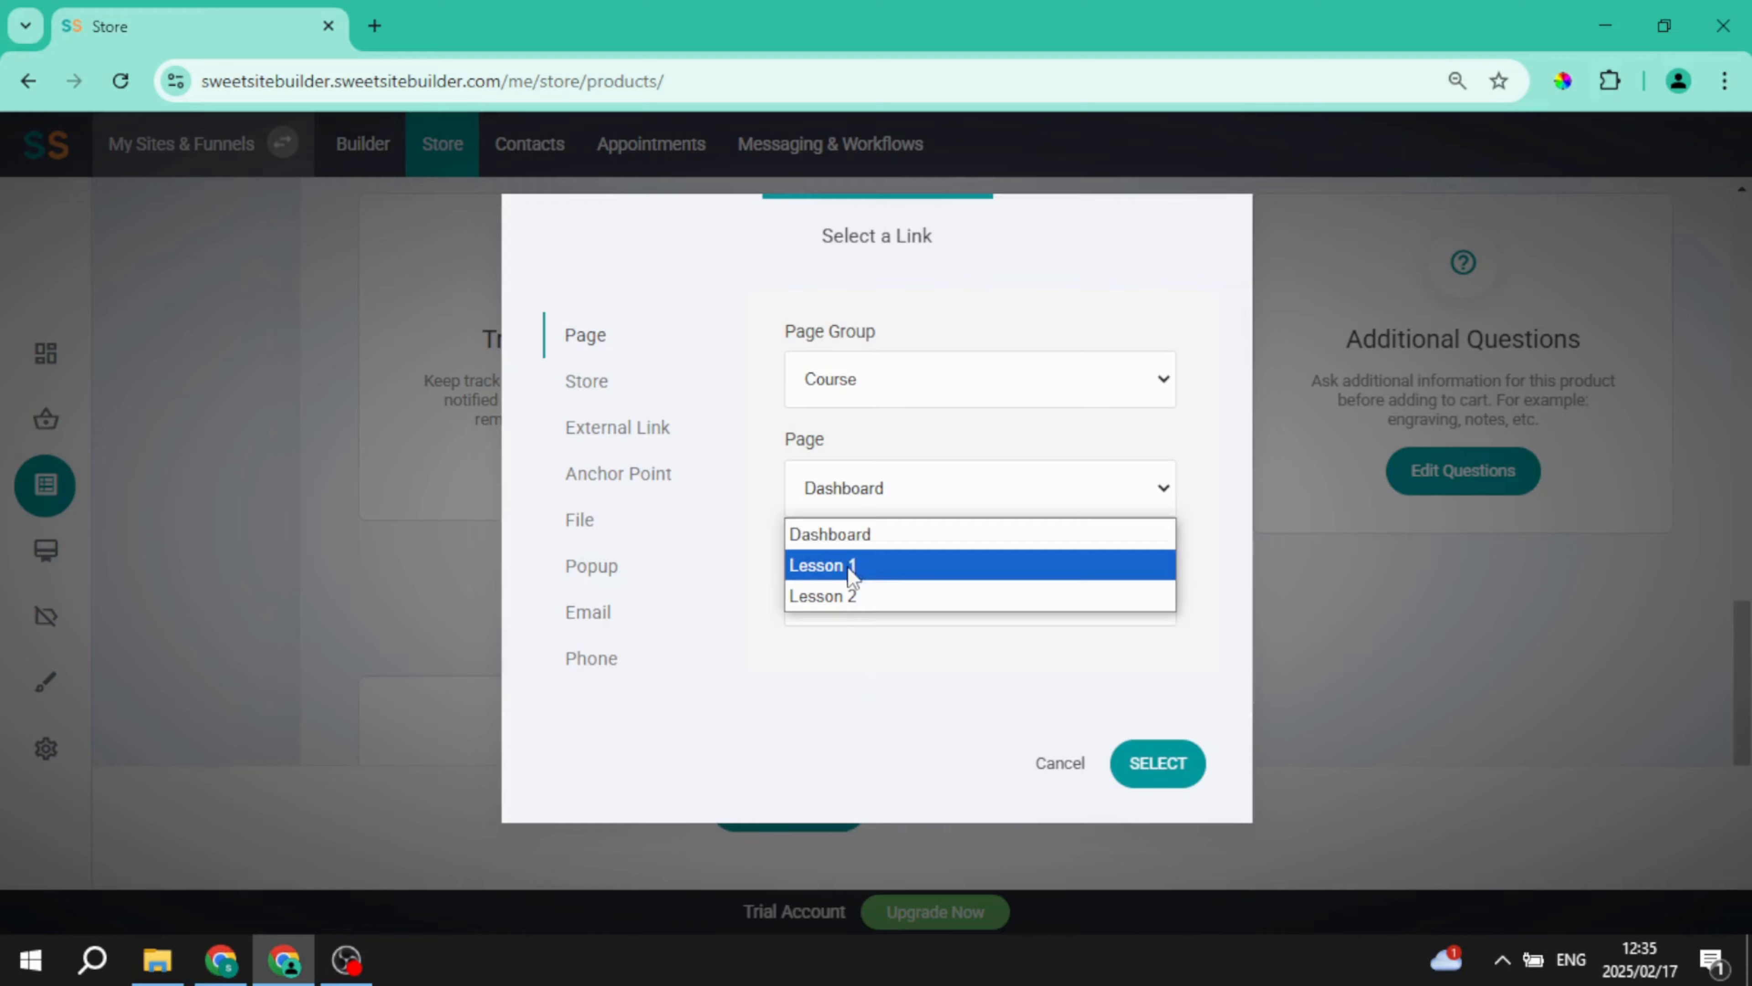
{"action": "left_click", "coordinate": [878, 566]}
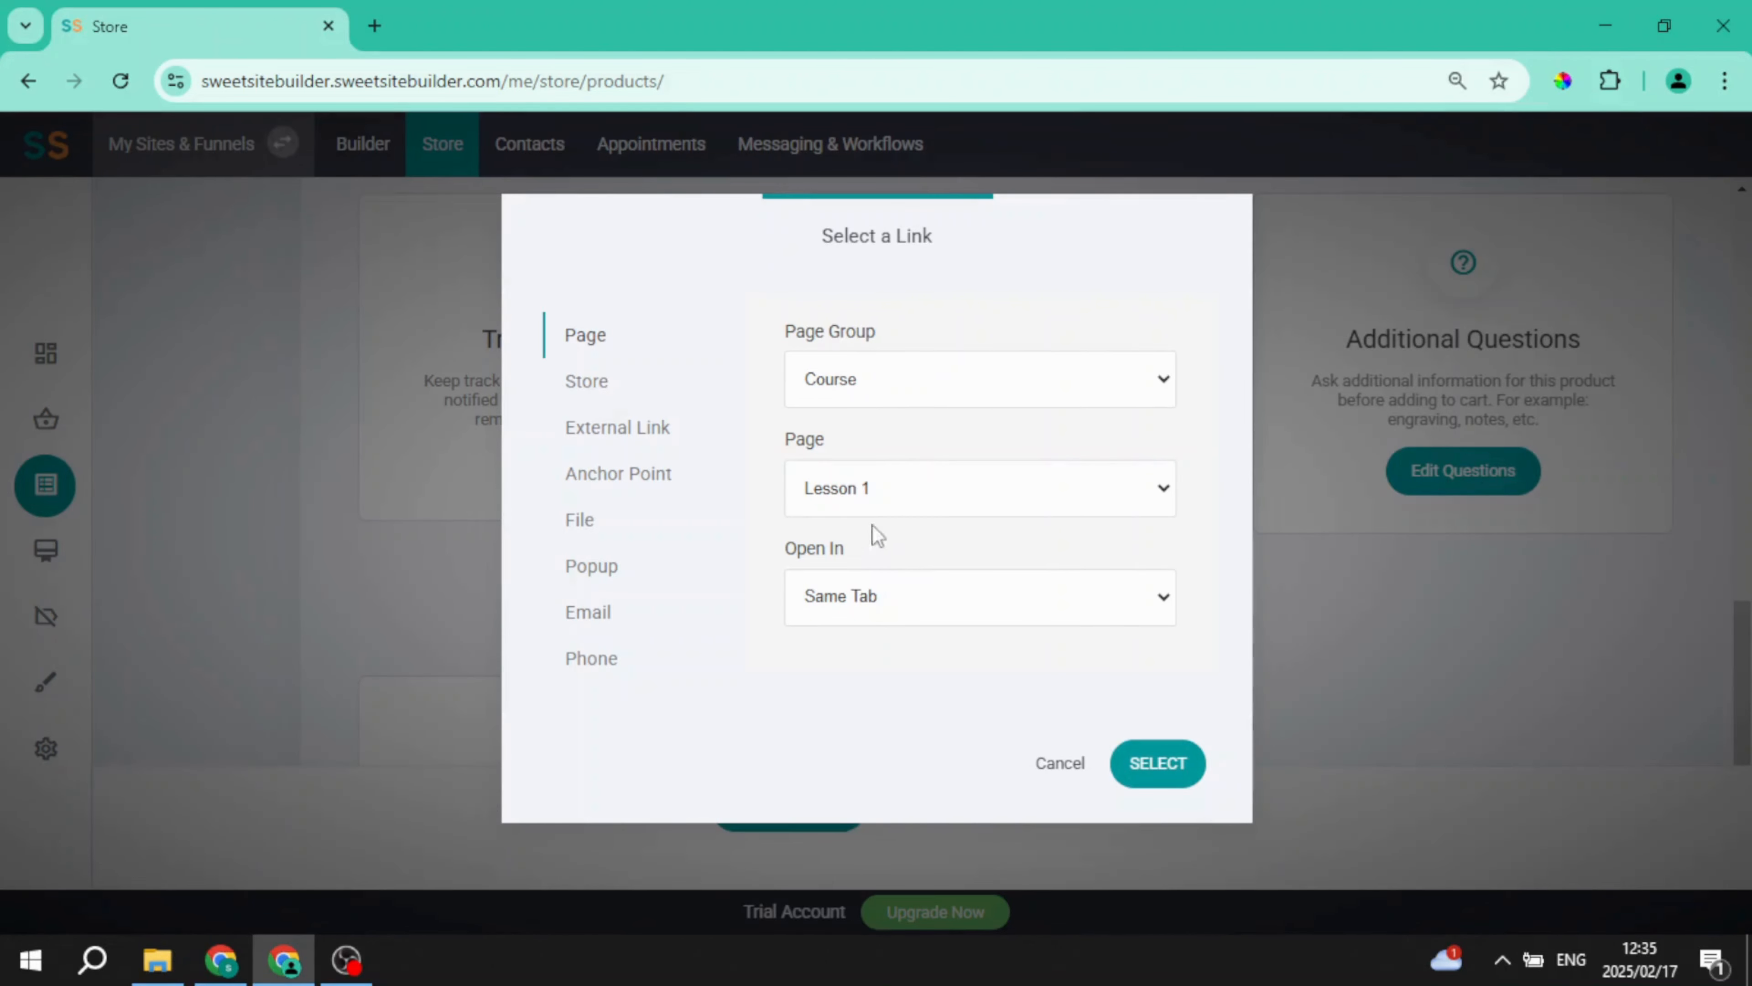
{"action": "left_click", "coordinate": [1145, 766]}
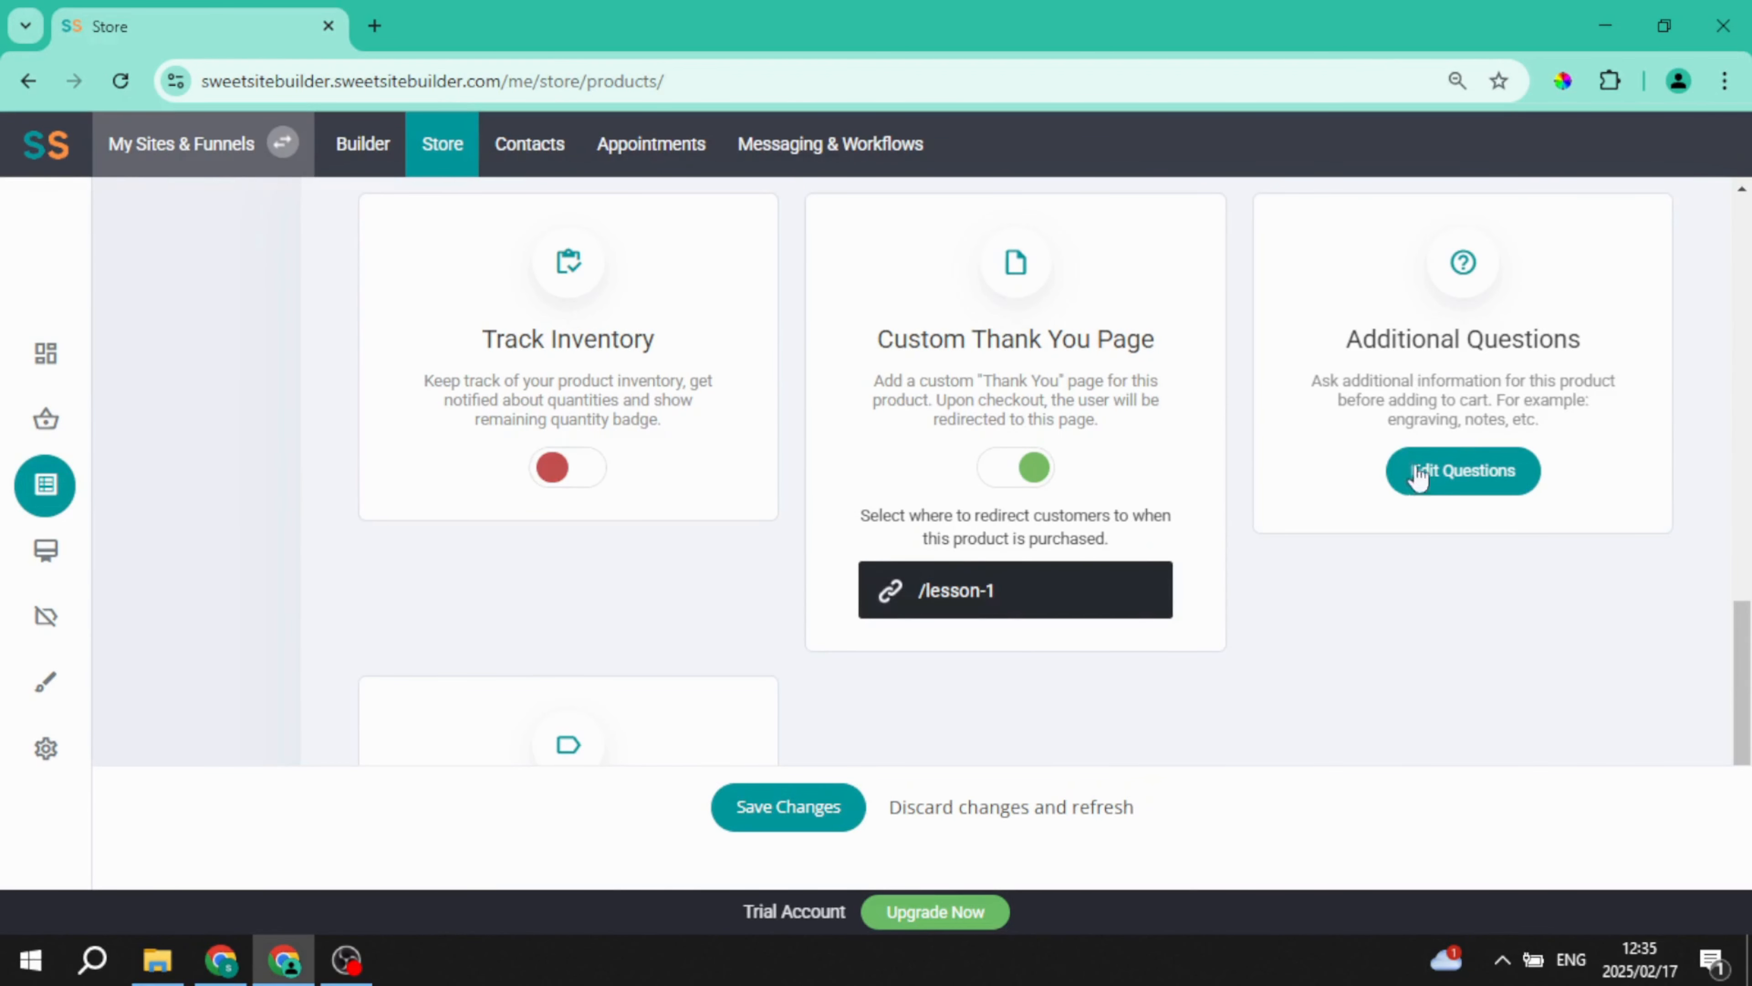
Try adding a blank field to the product's additional questions and leave the dialog
{"action": "left_click", "coordinate": [1444, 480]}
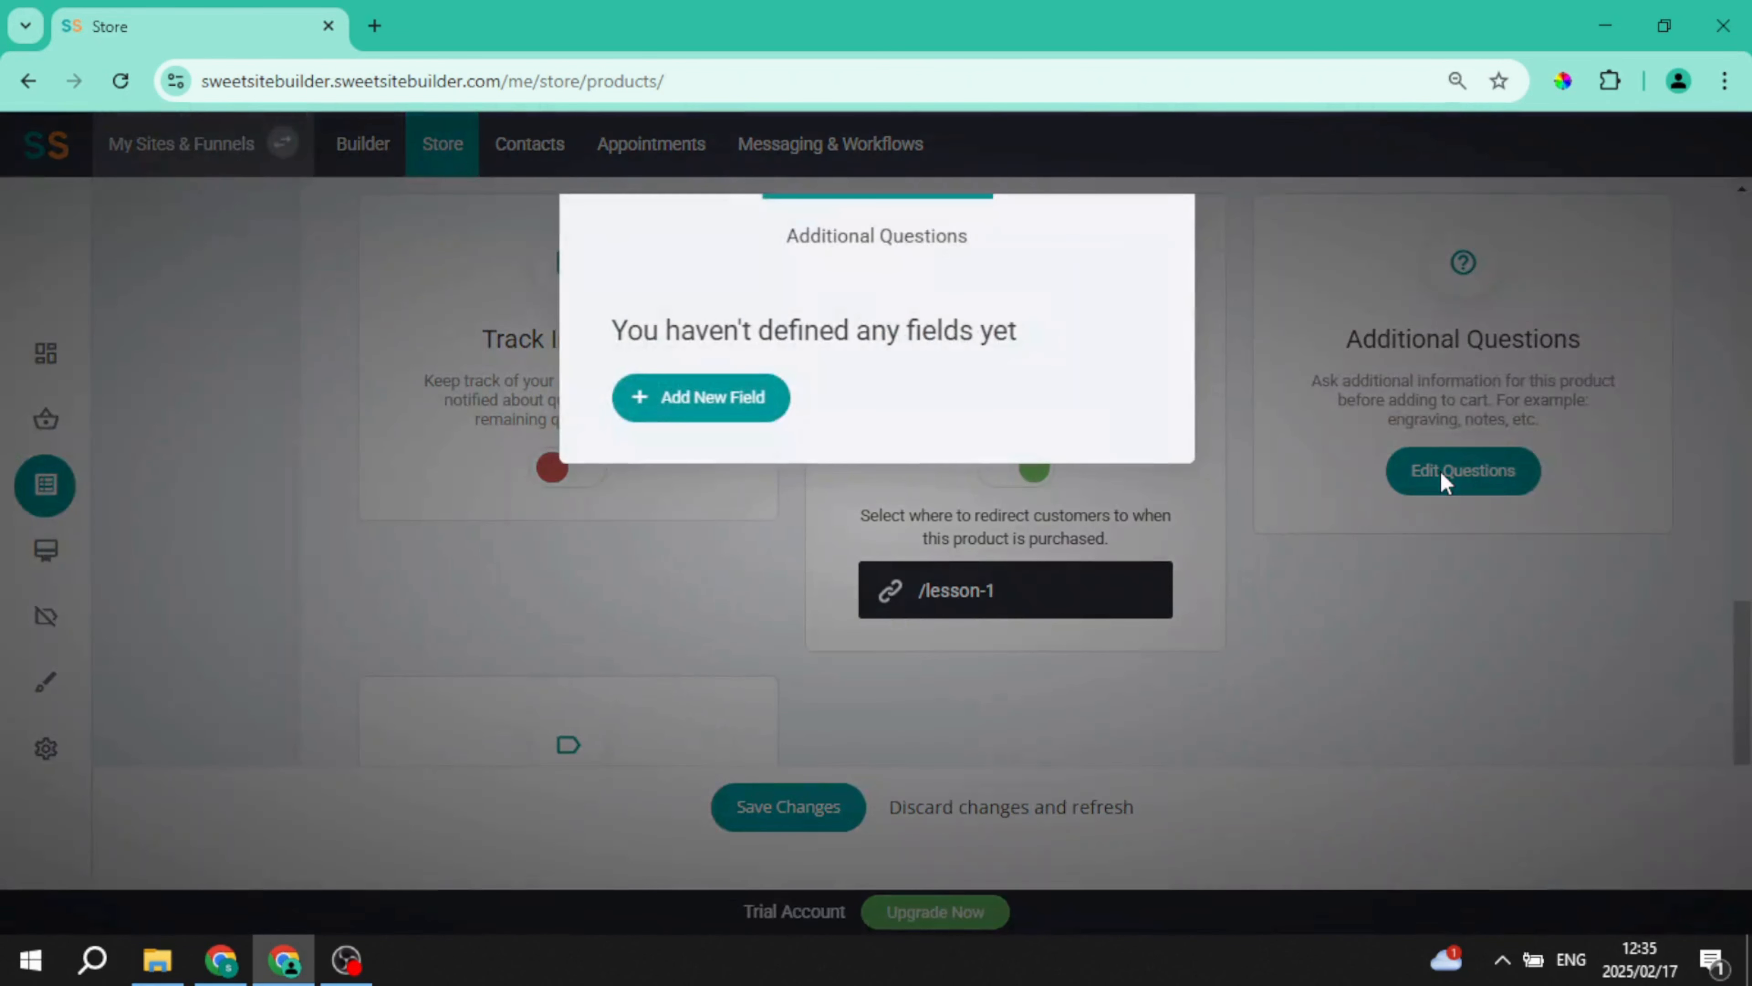
{"action": "left_click", "coordinate": [764, 407]}
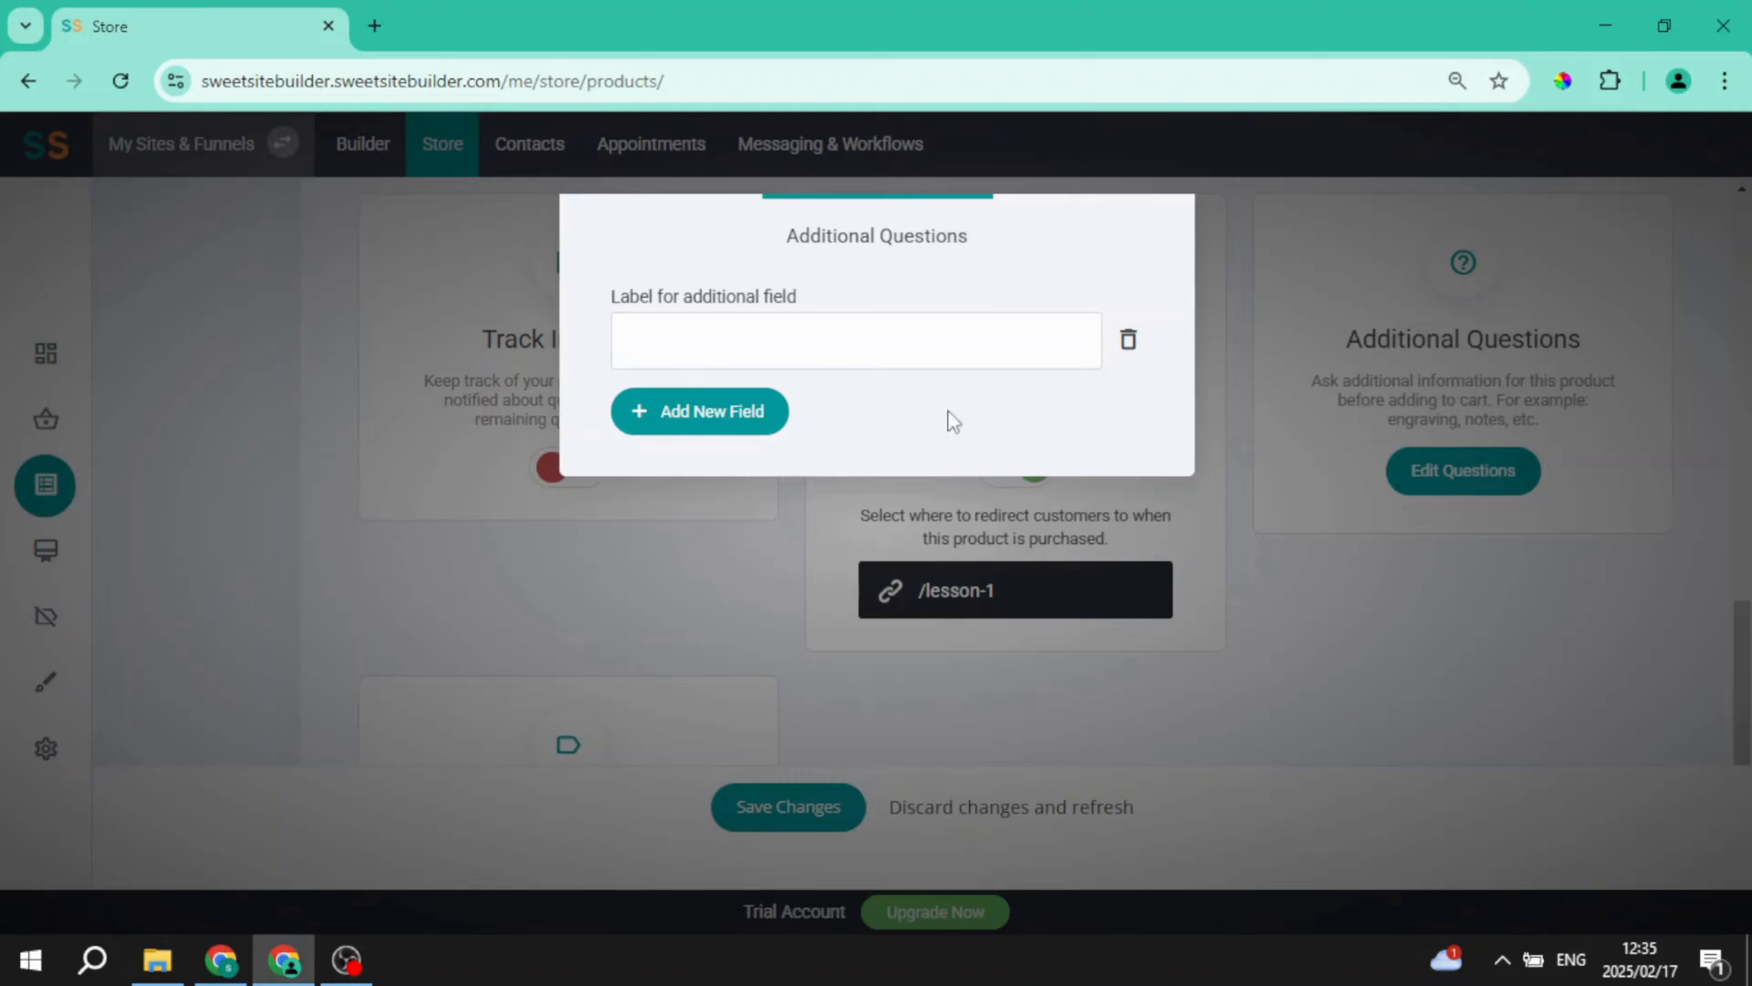
{"action": "left_click", "coordinate": [1371, 630]}
Save the membership product and return to the product list
{"action": "scroll", "coordinate": [1376, 621], "scroll_direction": "up", "scroll_amount": 10}
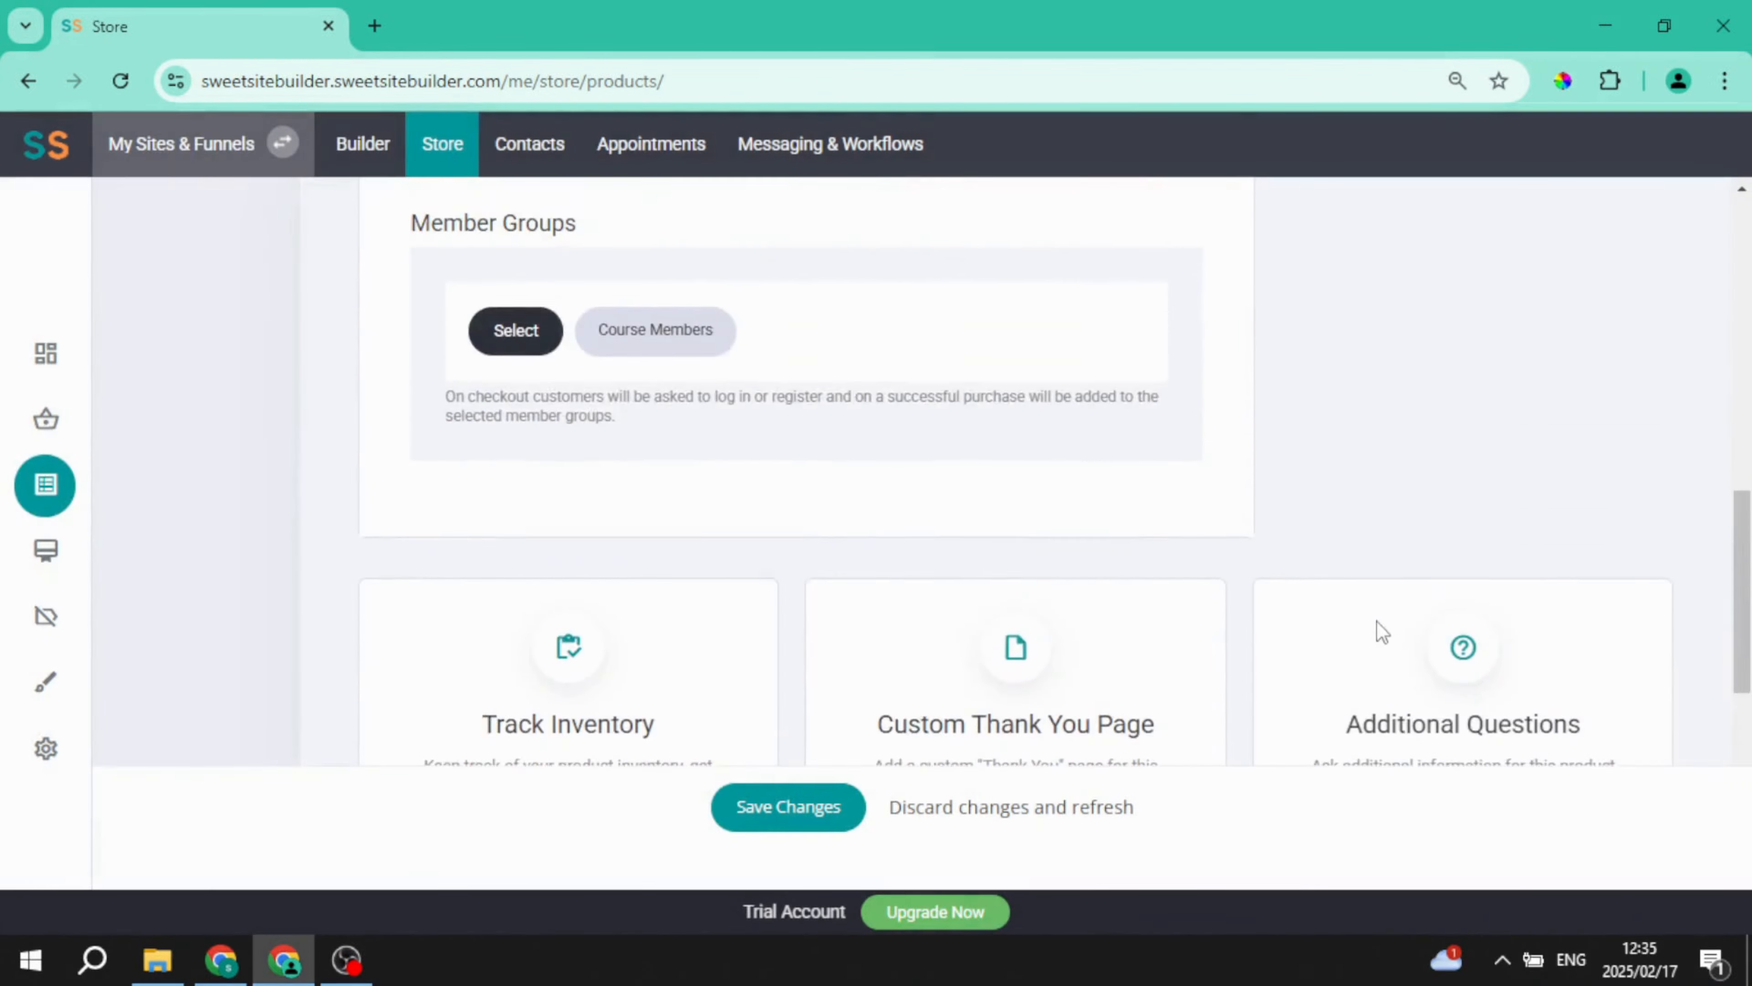
{"action": "scroll", "coordinate": [1376, 621], "scroll_direction": "up", "scroll_amount": 7}
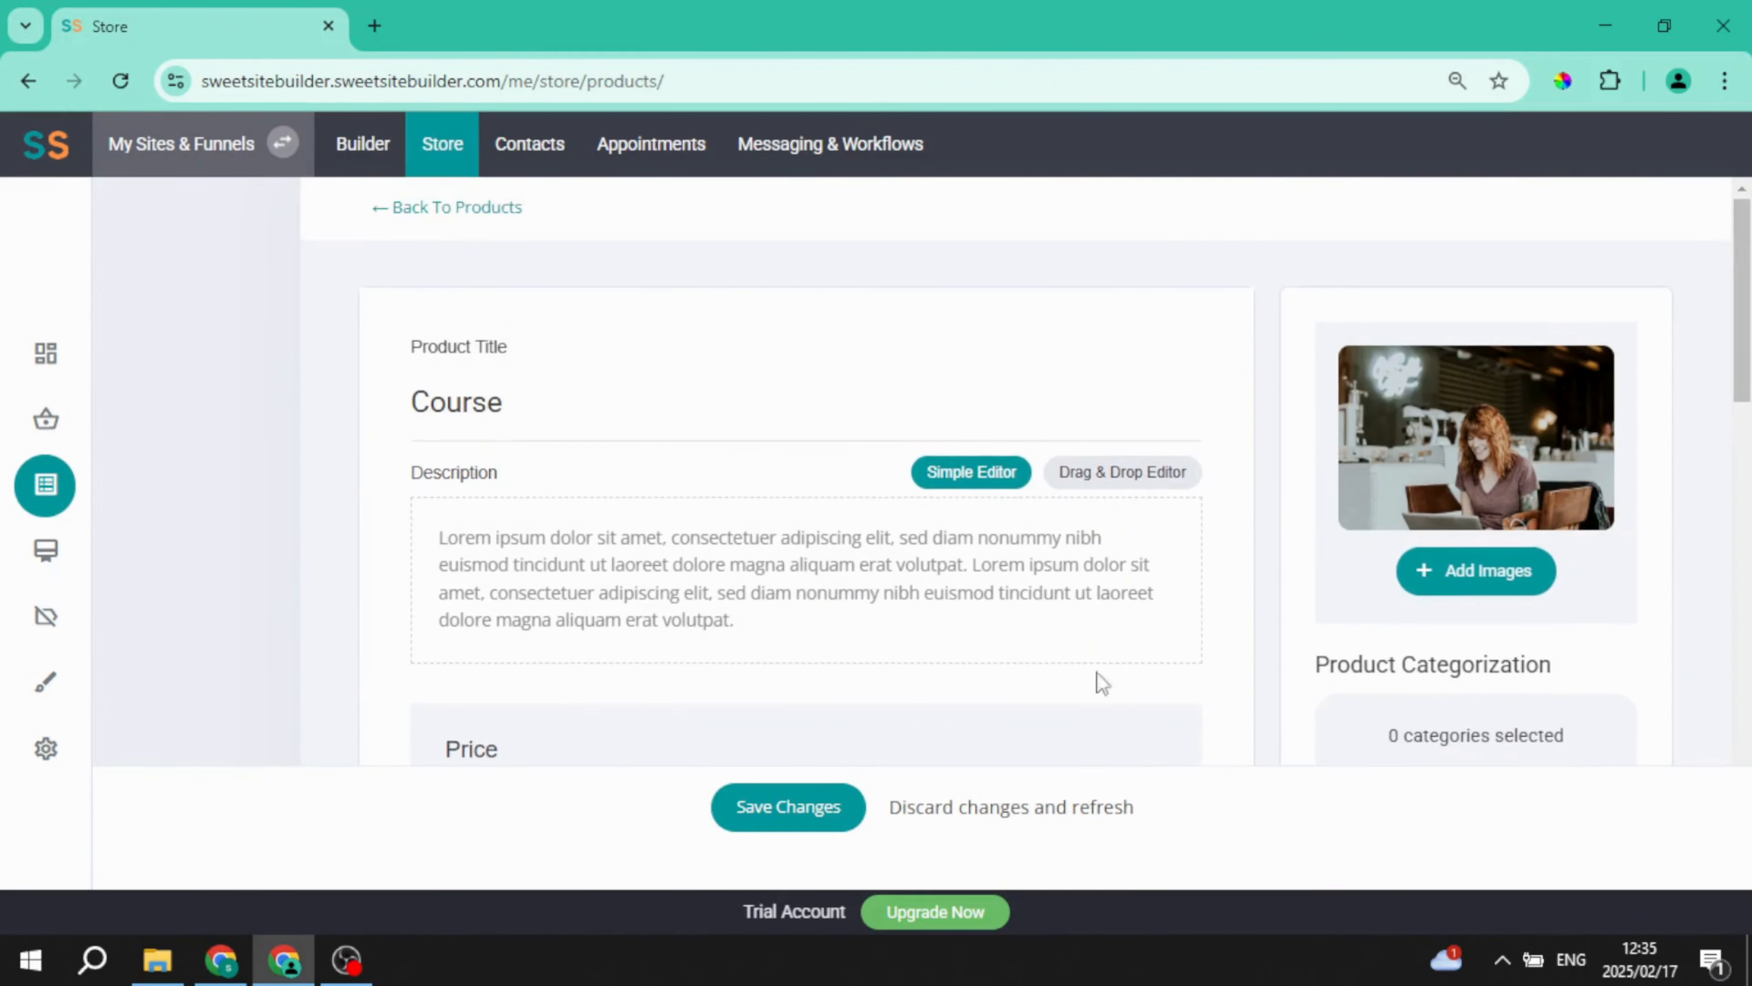
{"action": "left_click", "coordinate": [793, 821]}
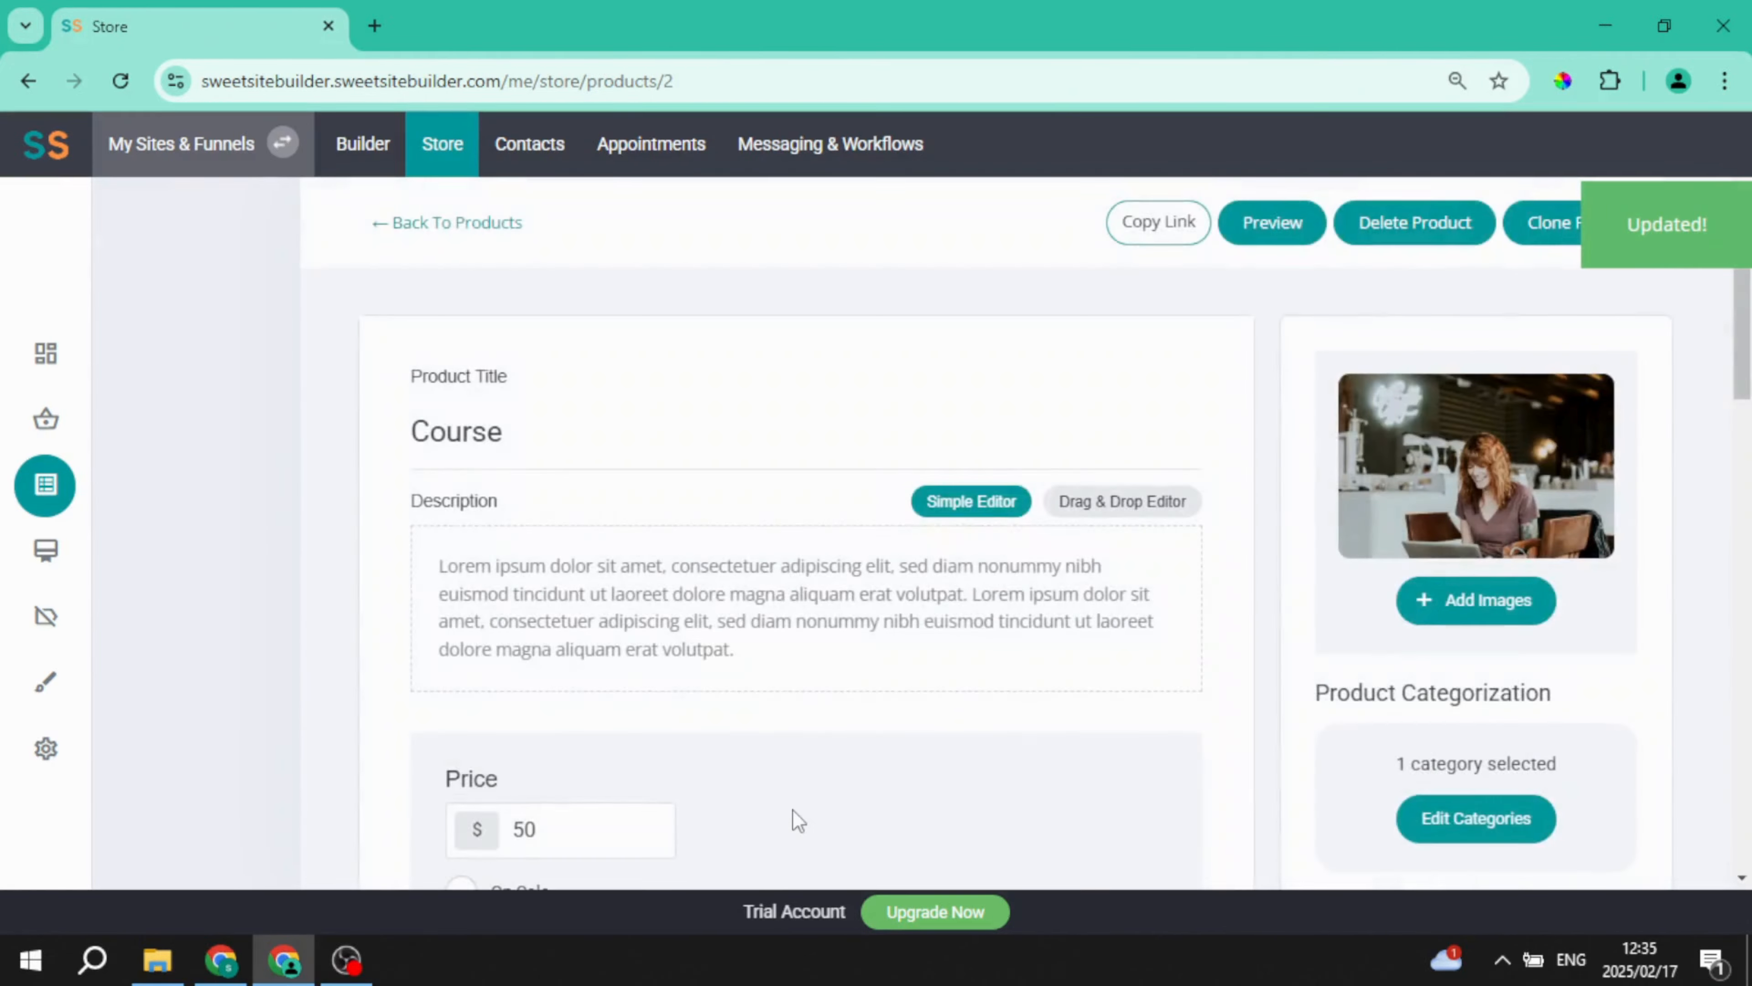
{"action": "left_click", "coordinate": [489, 227]}
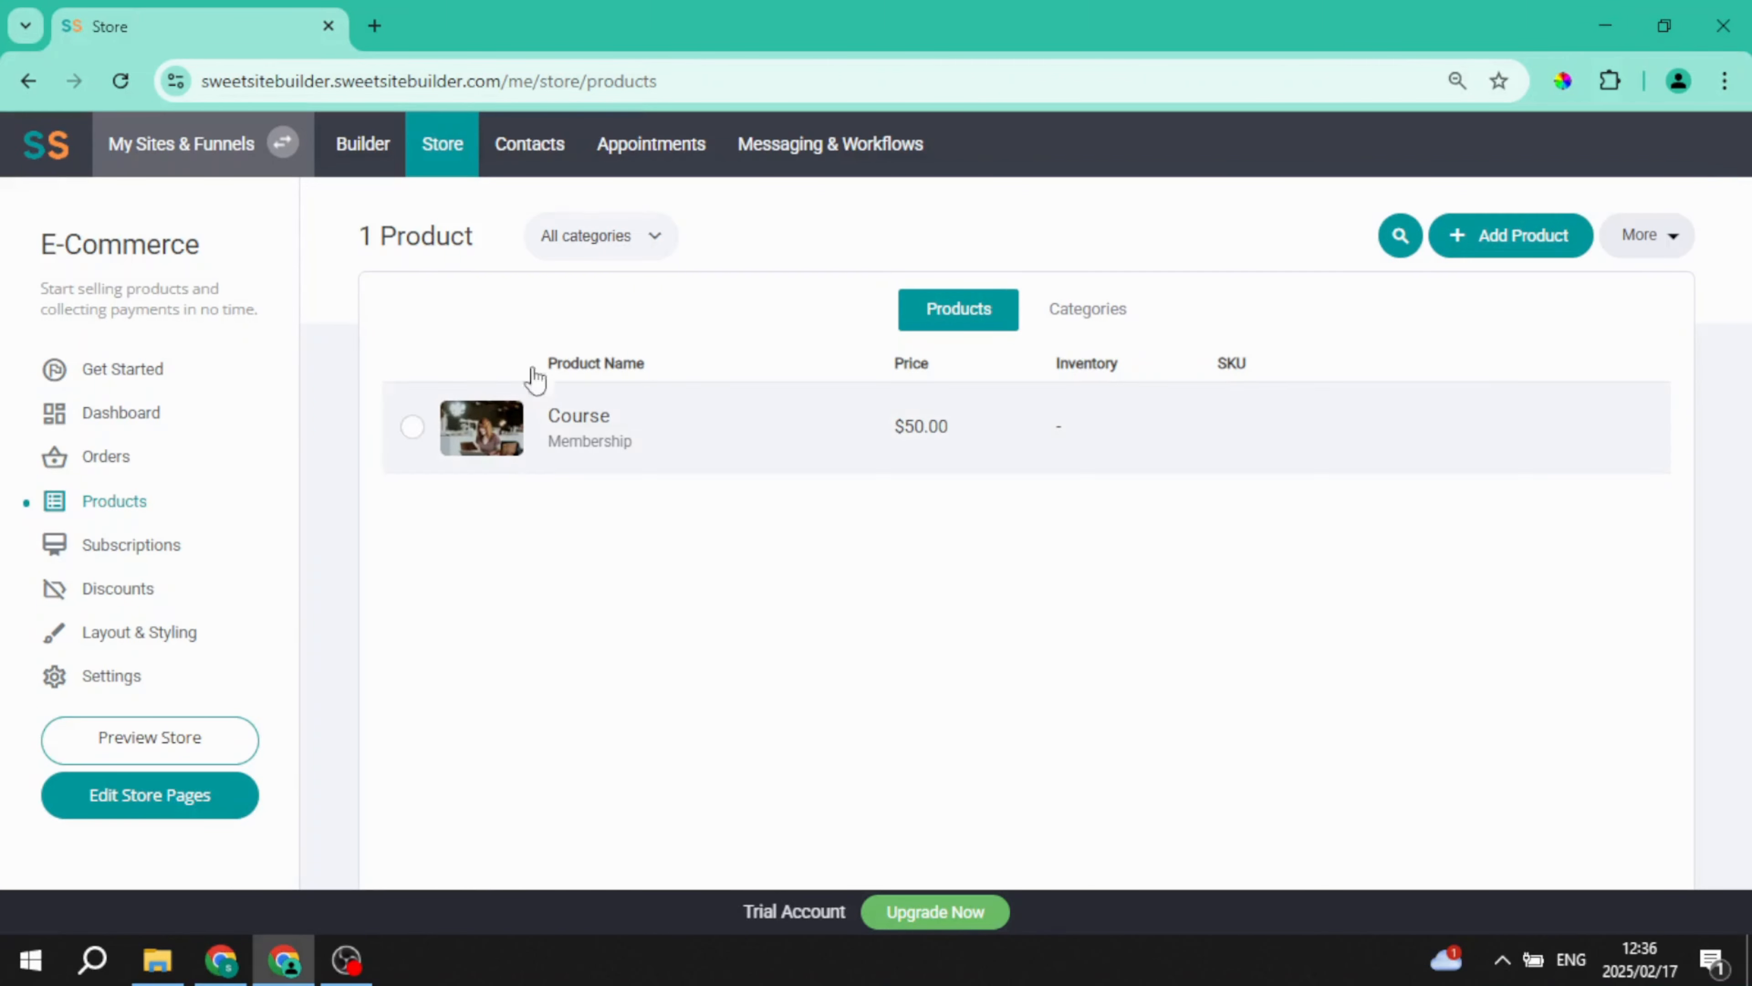
Open the Dashboard page of the Course group in the website builder for editing
{"action": "left_click", "coordinate": [379, 146]}
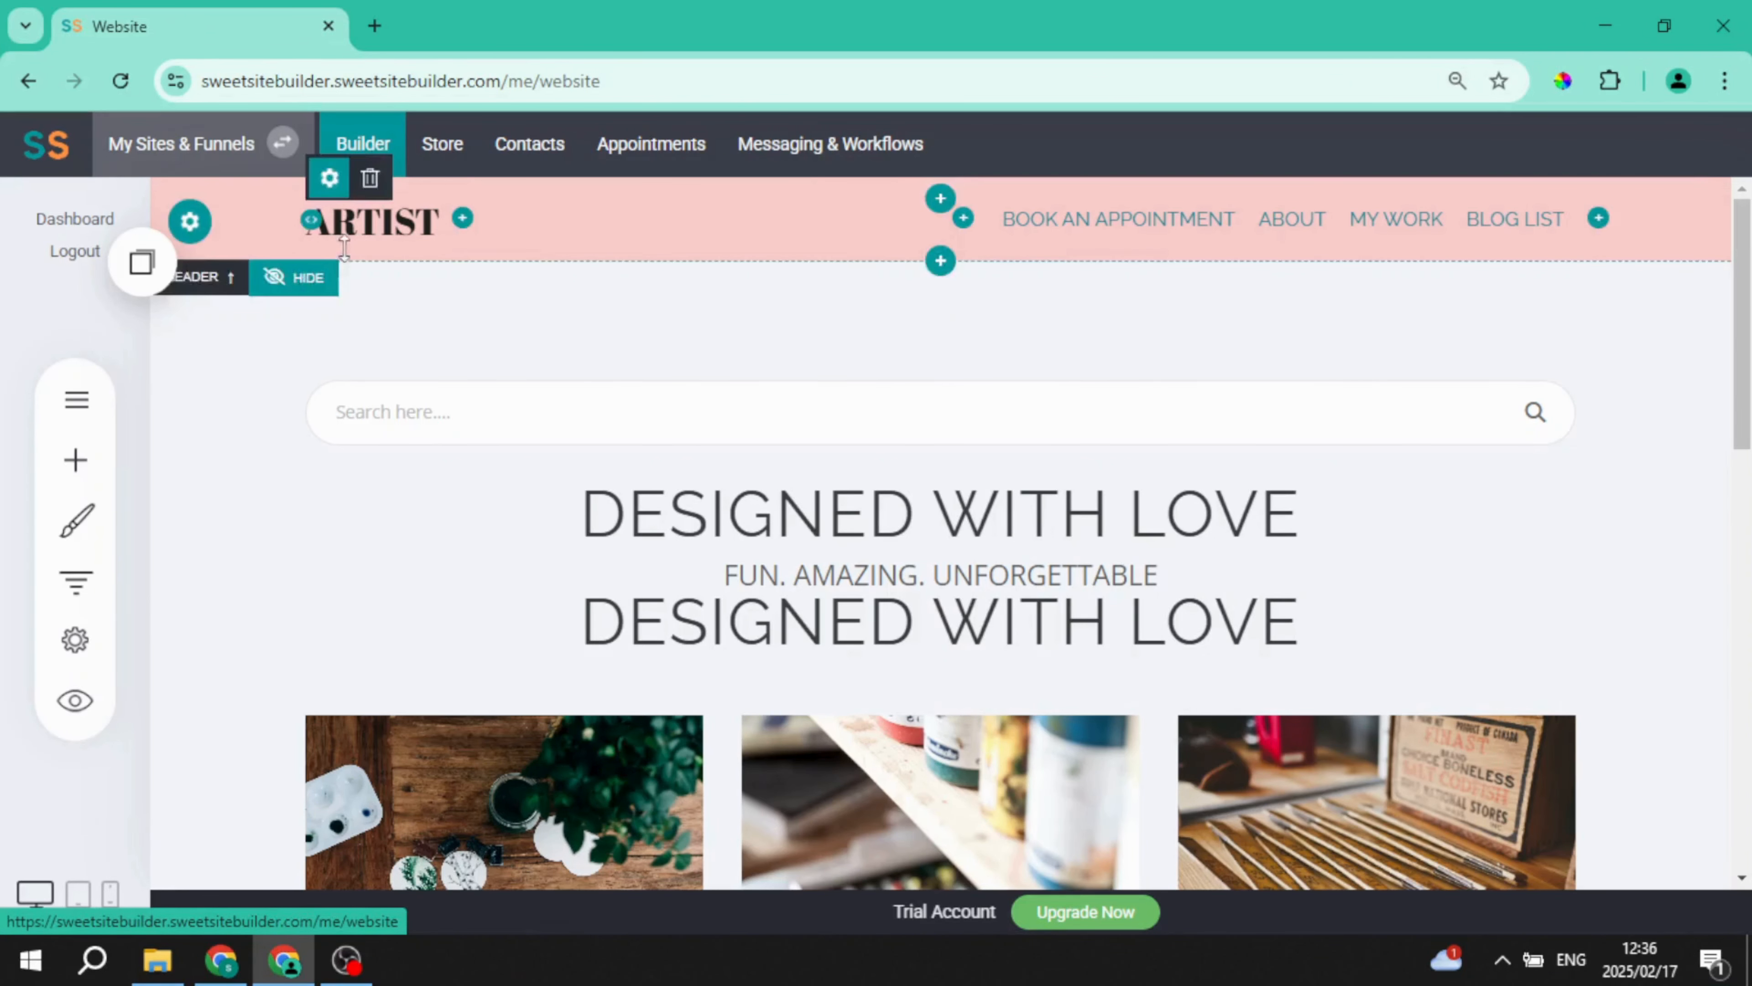
{"action": "scroll", "coordinate": [645, 433], "scroll_direction": "down", "scroll_amount": 1}
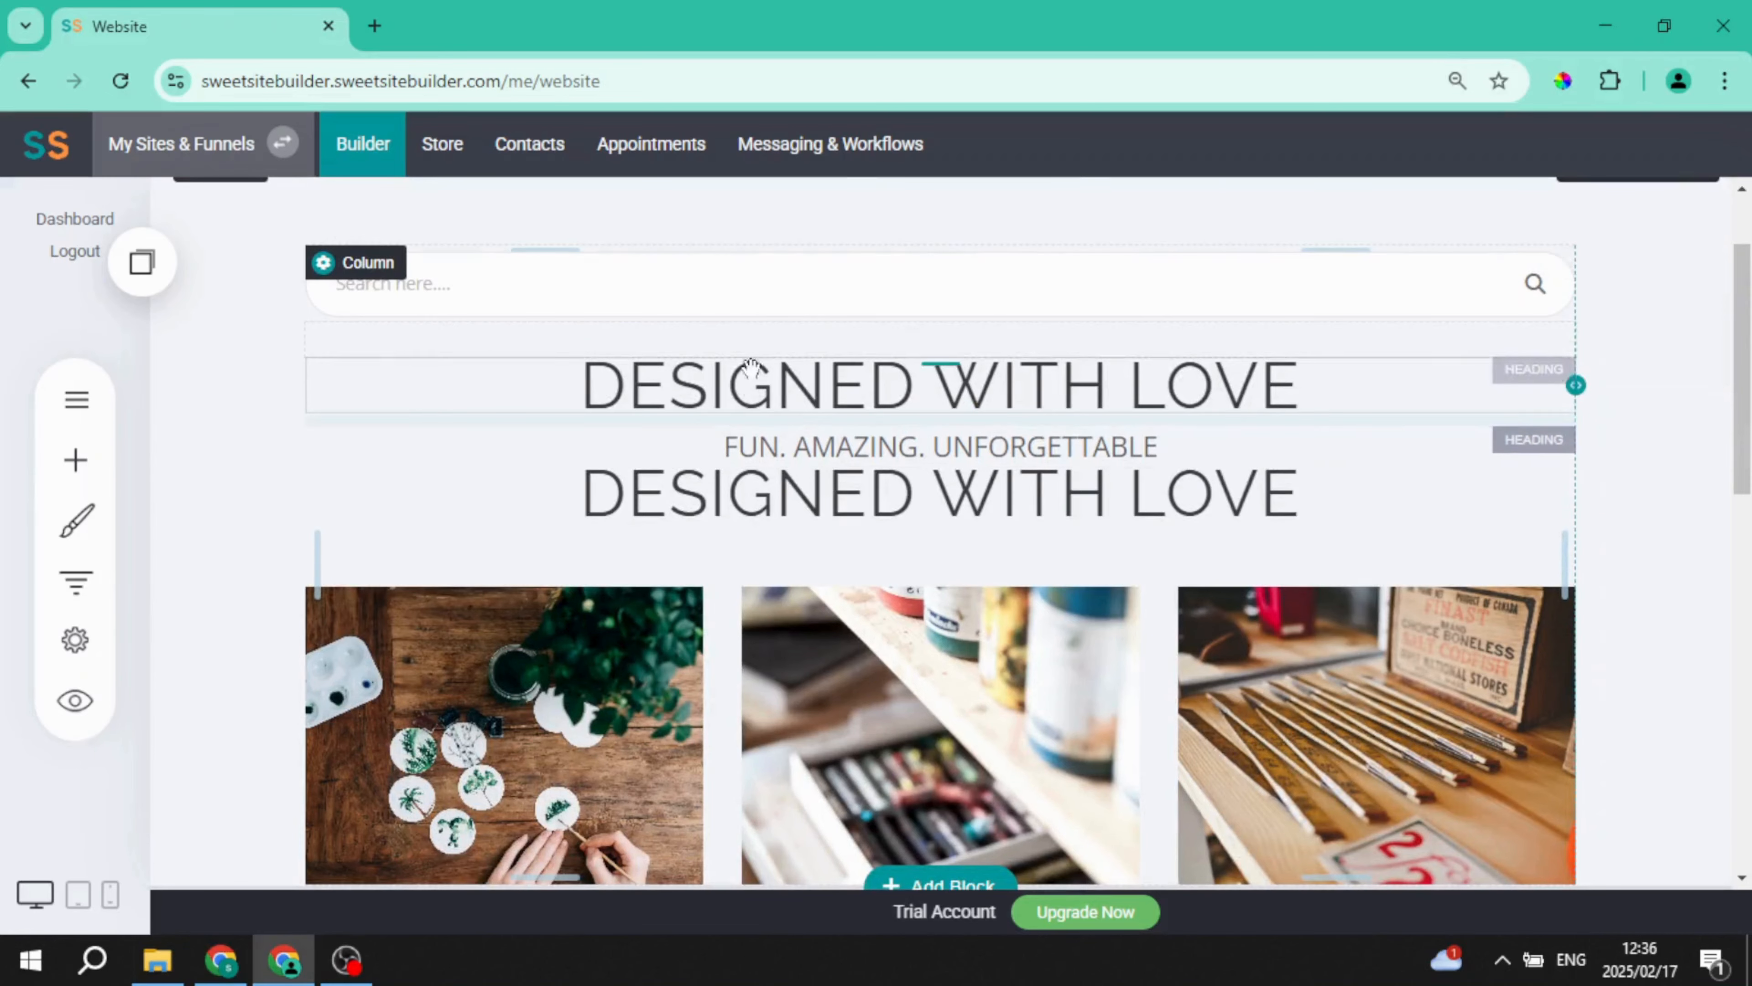
{"action": "scroll", "coordinate": [681, 303], "scroll_direction": "up", "scroll_amount": 1}
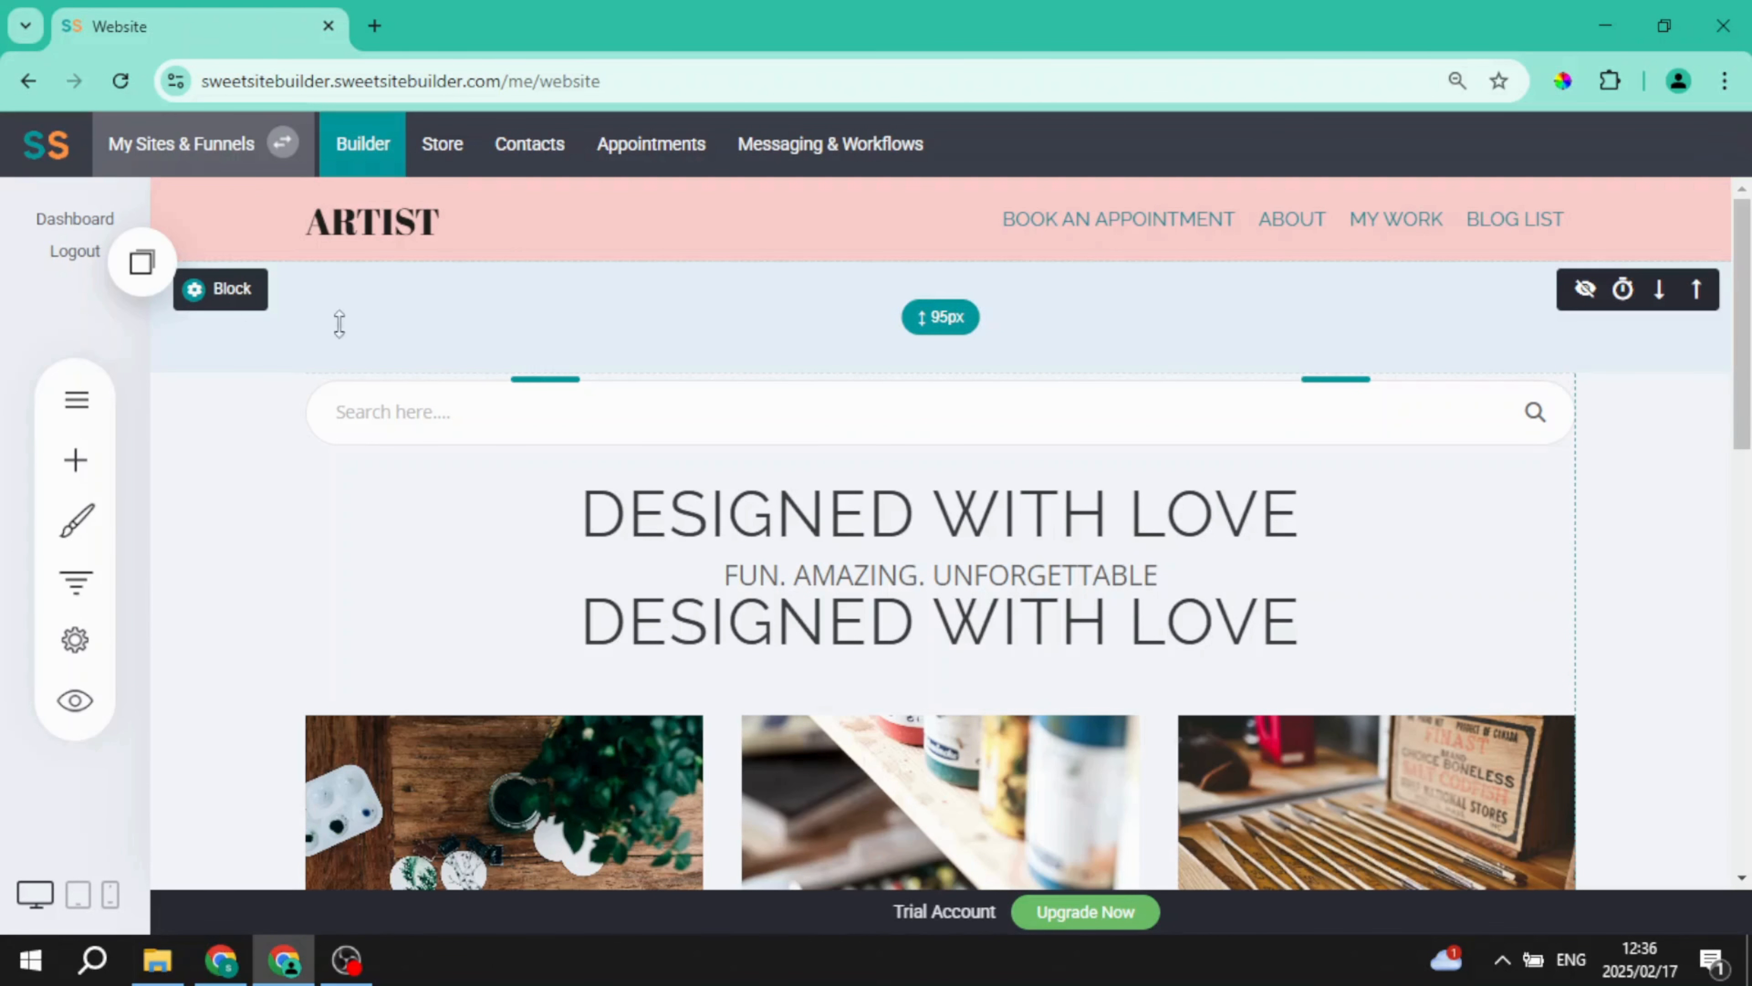
{"action": "left_click", "coordinate": [91, 402]}
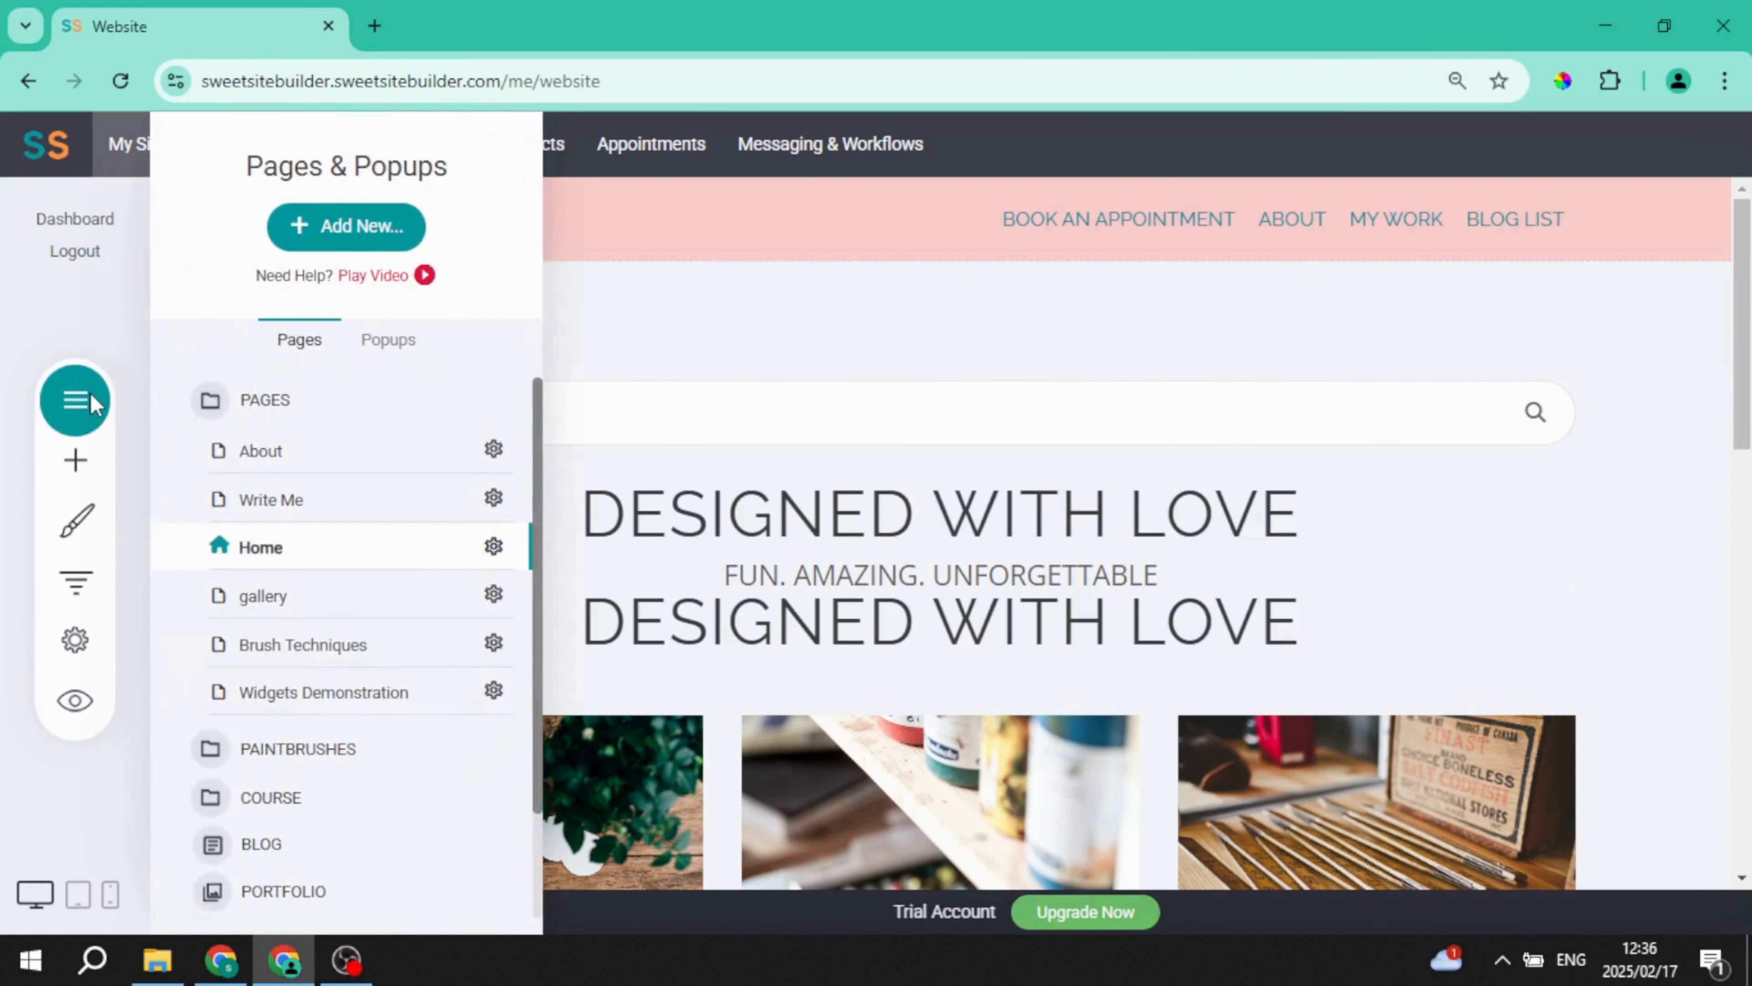
{"action": "left_click", "coordinate": [319, 799]}
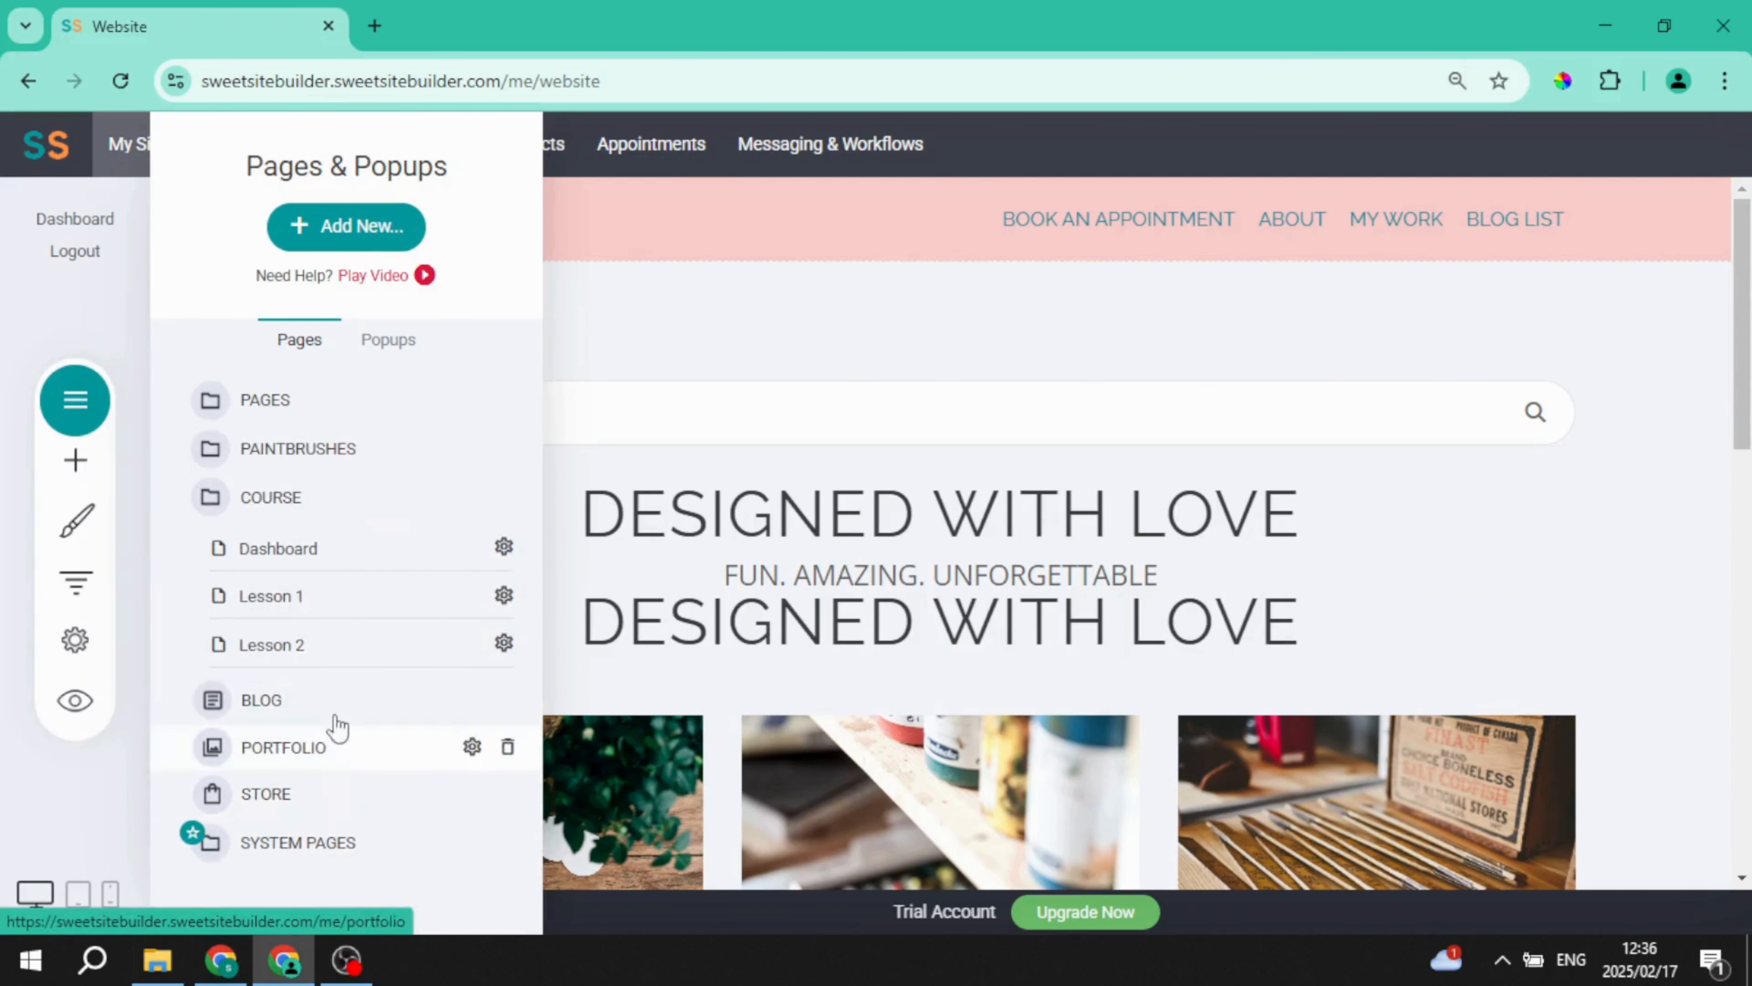
{"action": "left_click", "coordinate": [320, 567]}
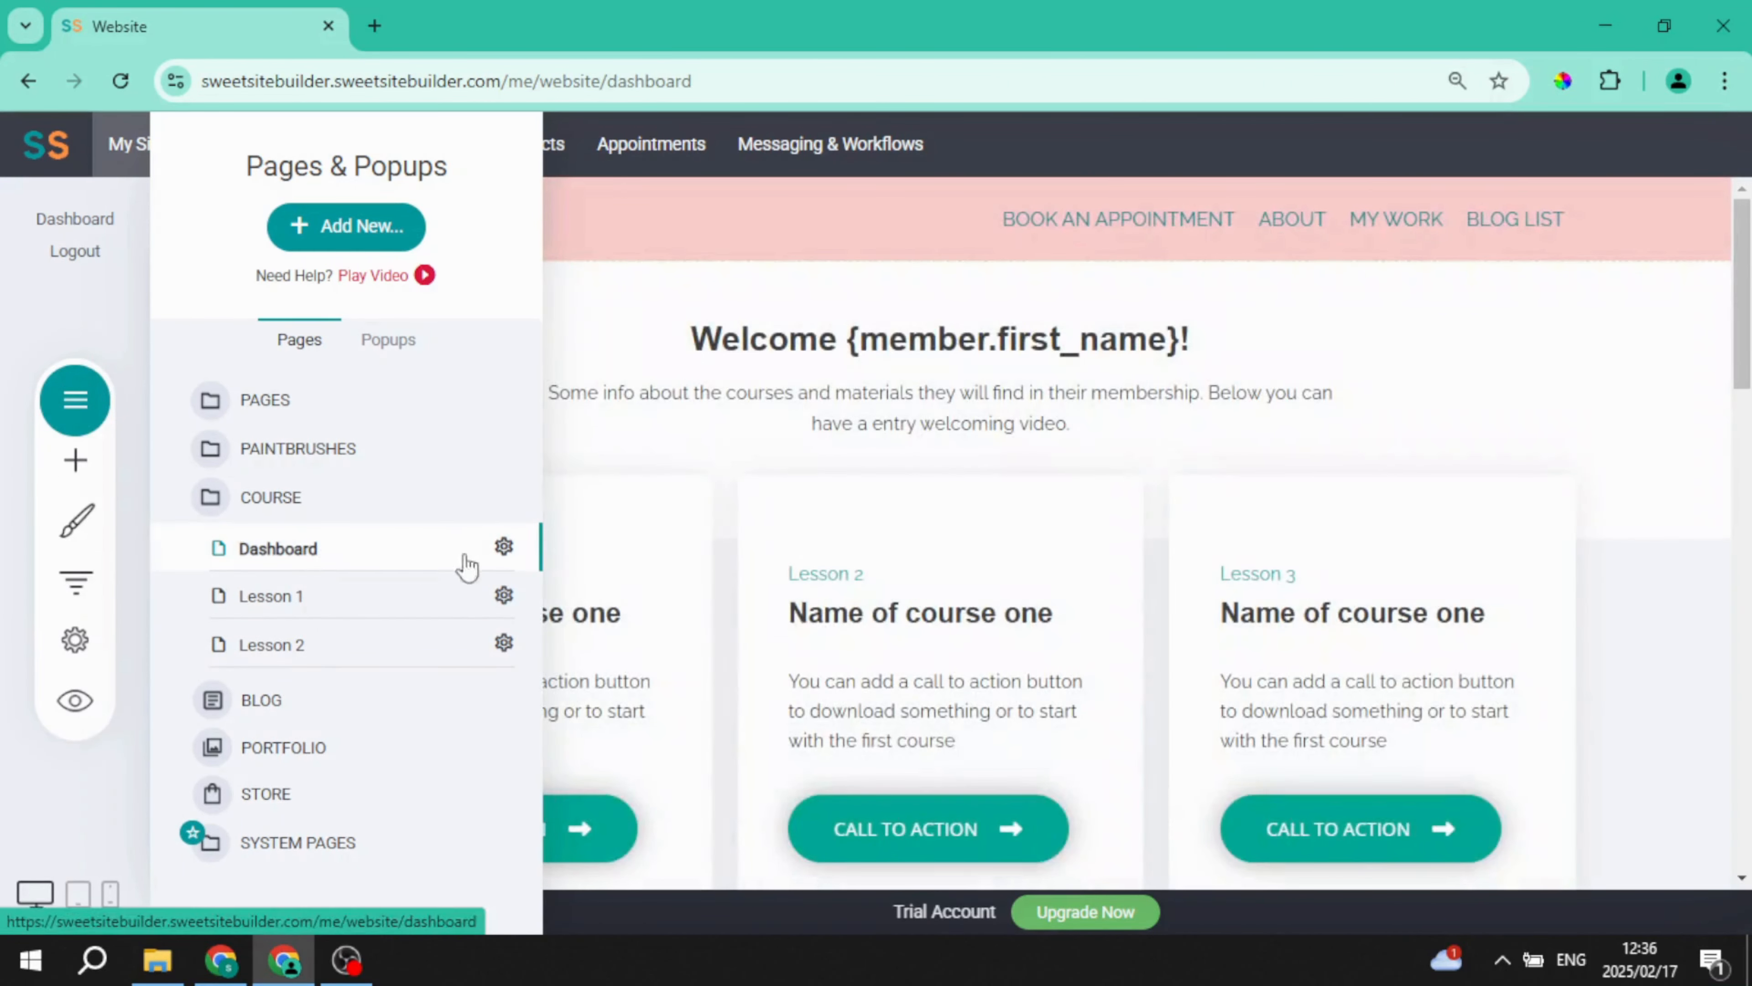
{"action": "left_click", "coordinate": [664, 540]}
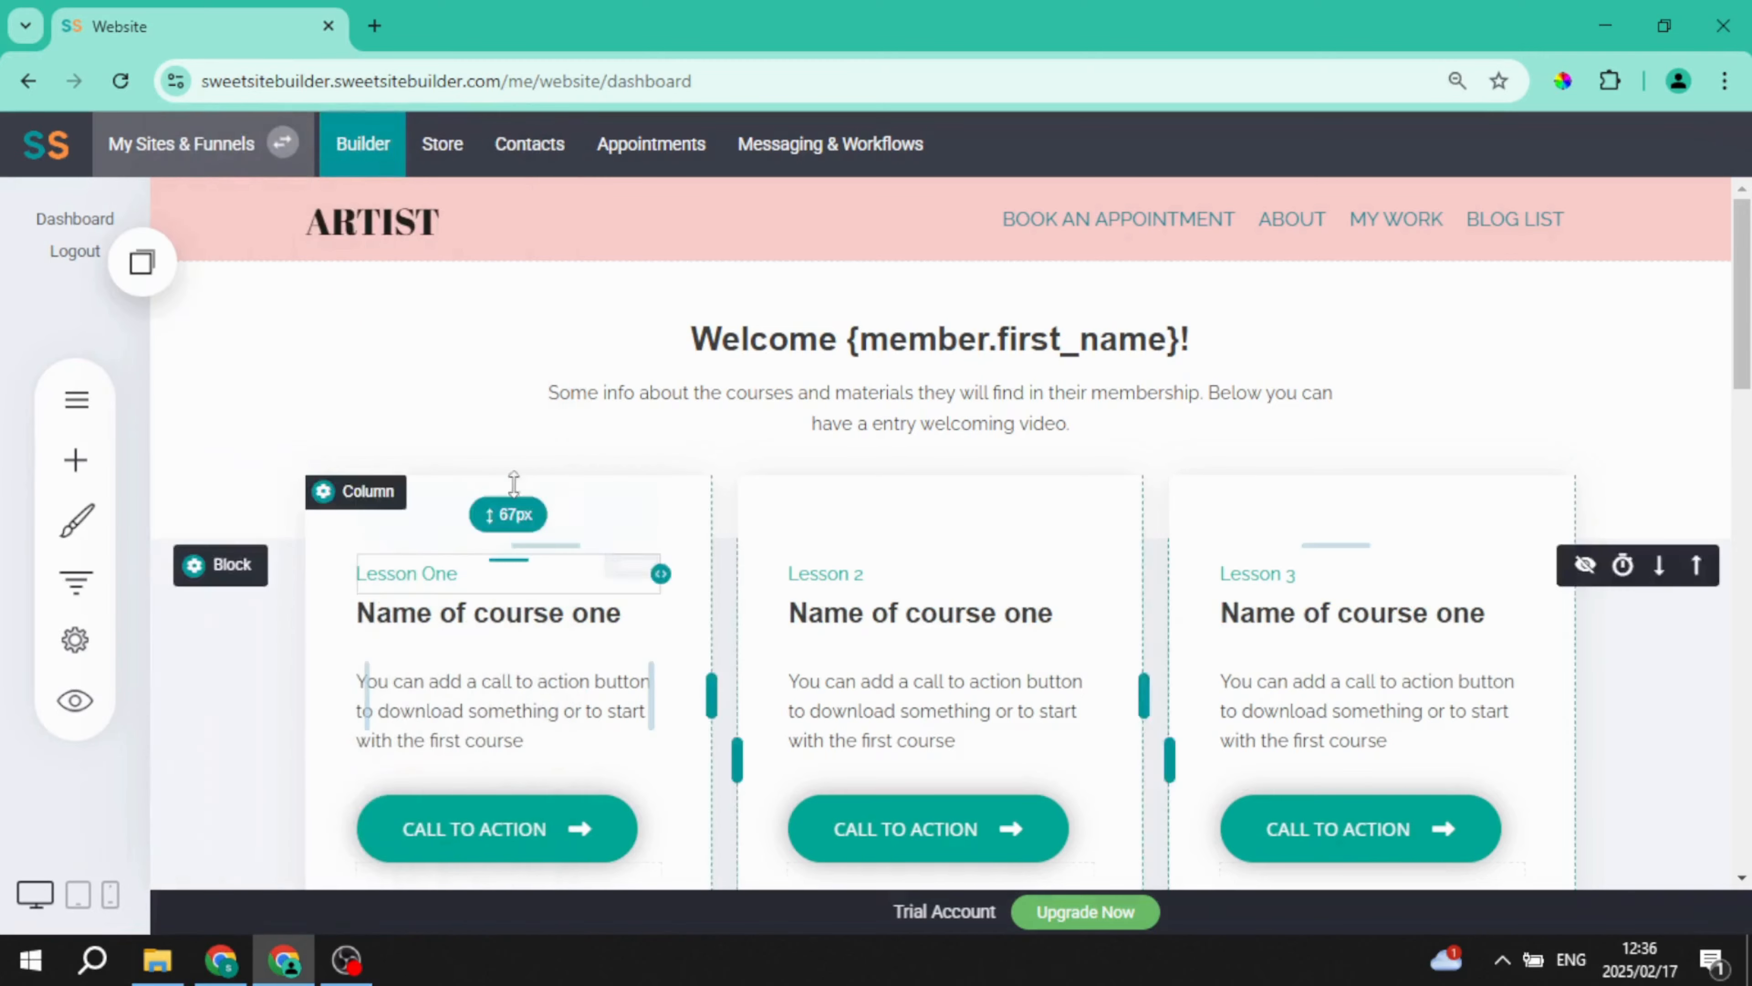
Add a Store widget to the Dashboard page between the welcome text and the lesson cards
{"action": "left_click", "coordinate": [75, 460]}
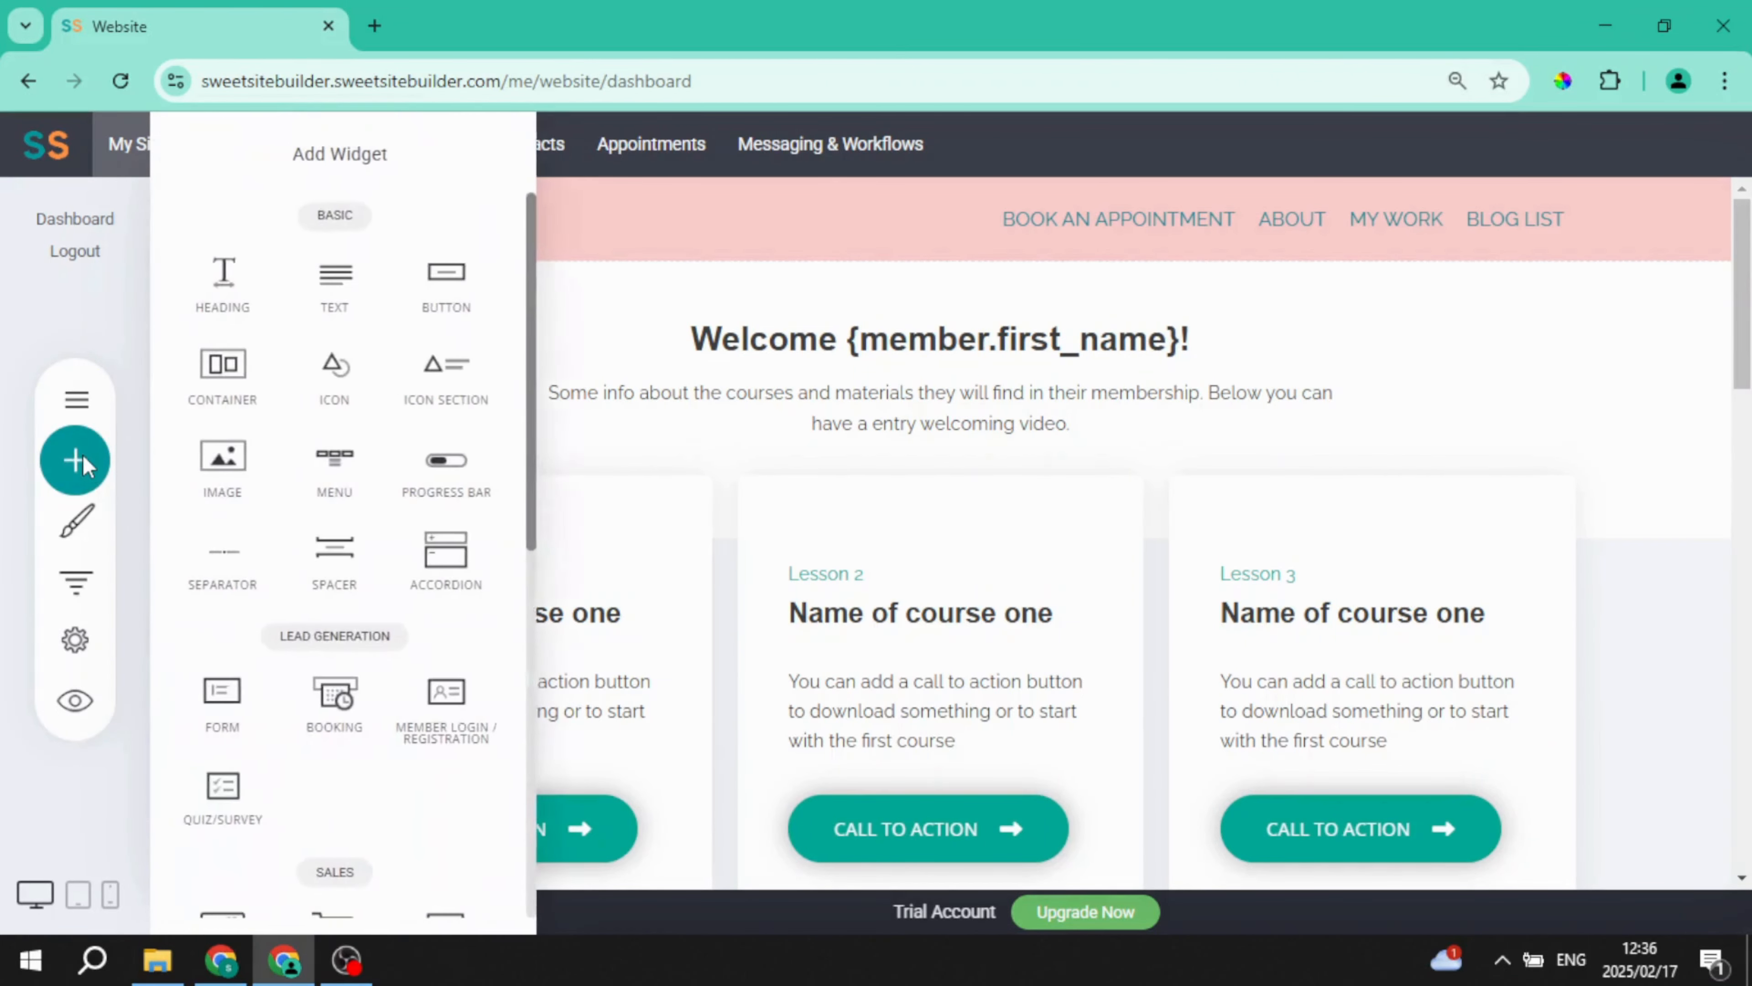
{"action": "scroll", "coordinate": [376, 503], "scroll_direction": "down", "scroll_amount": 3}
{"action": "scroll", "coordinate": [378, 506], "scroll_direction": "down", "scroll_amount": 3}
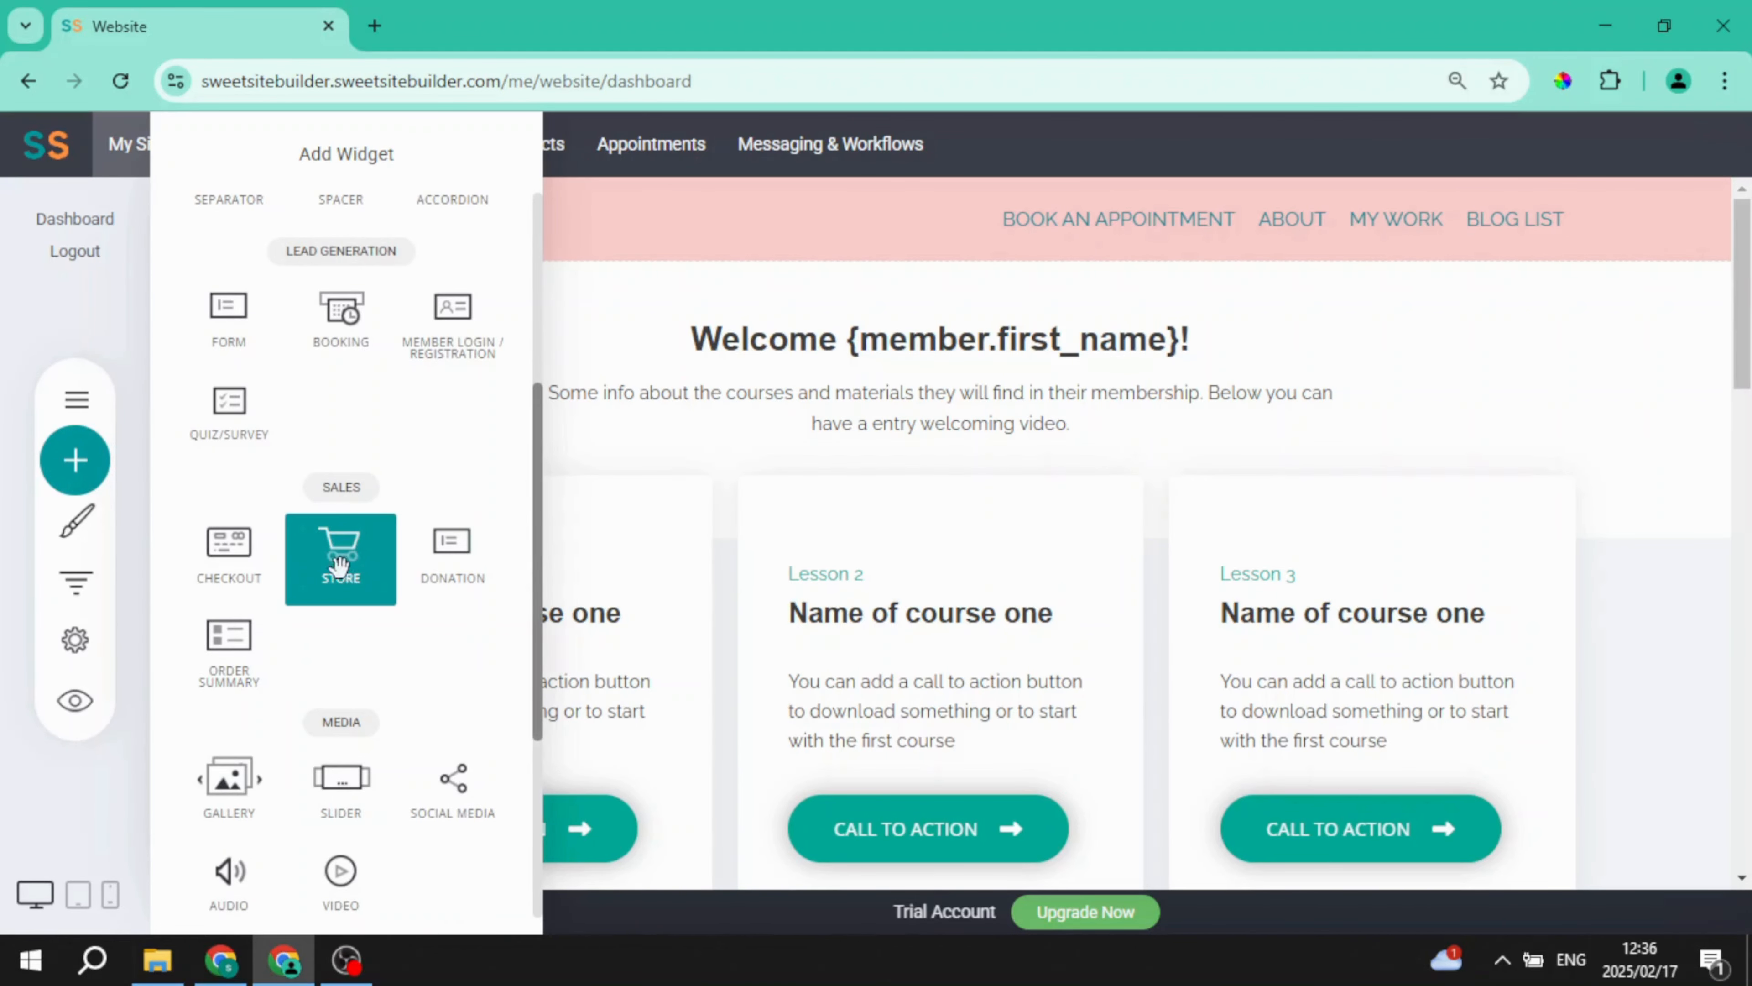
{"action": "left_click_drag", "start_coordinate": [354, 581], "coordinate": [708, 462]}
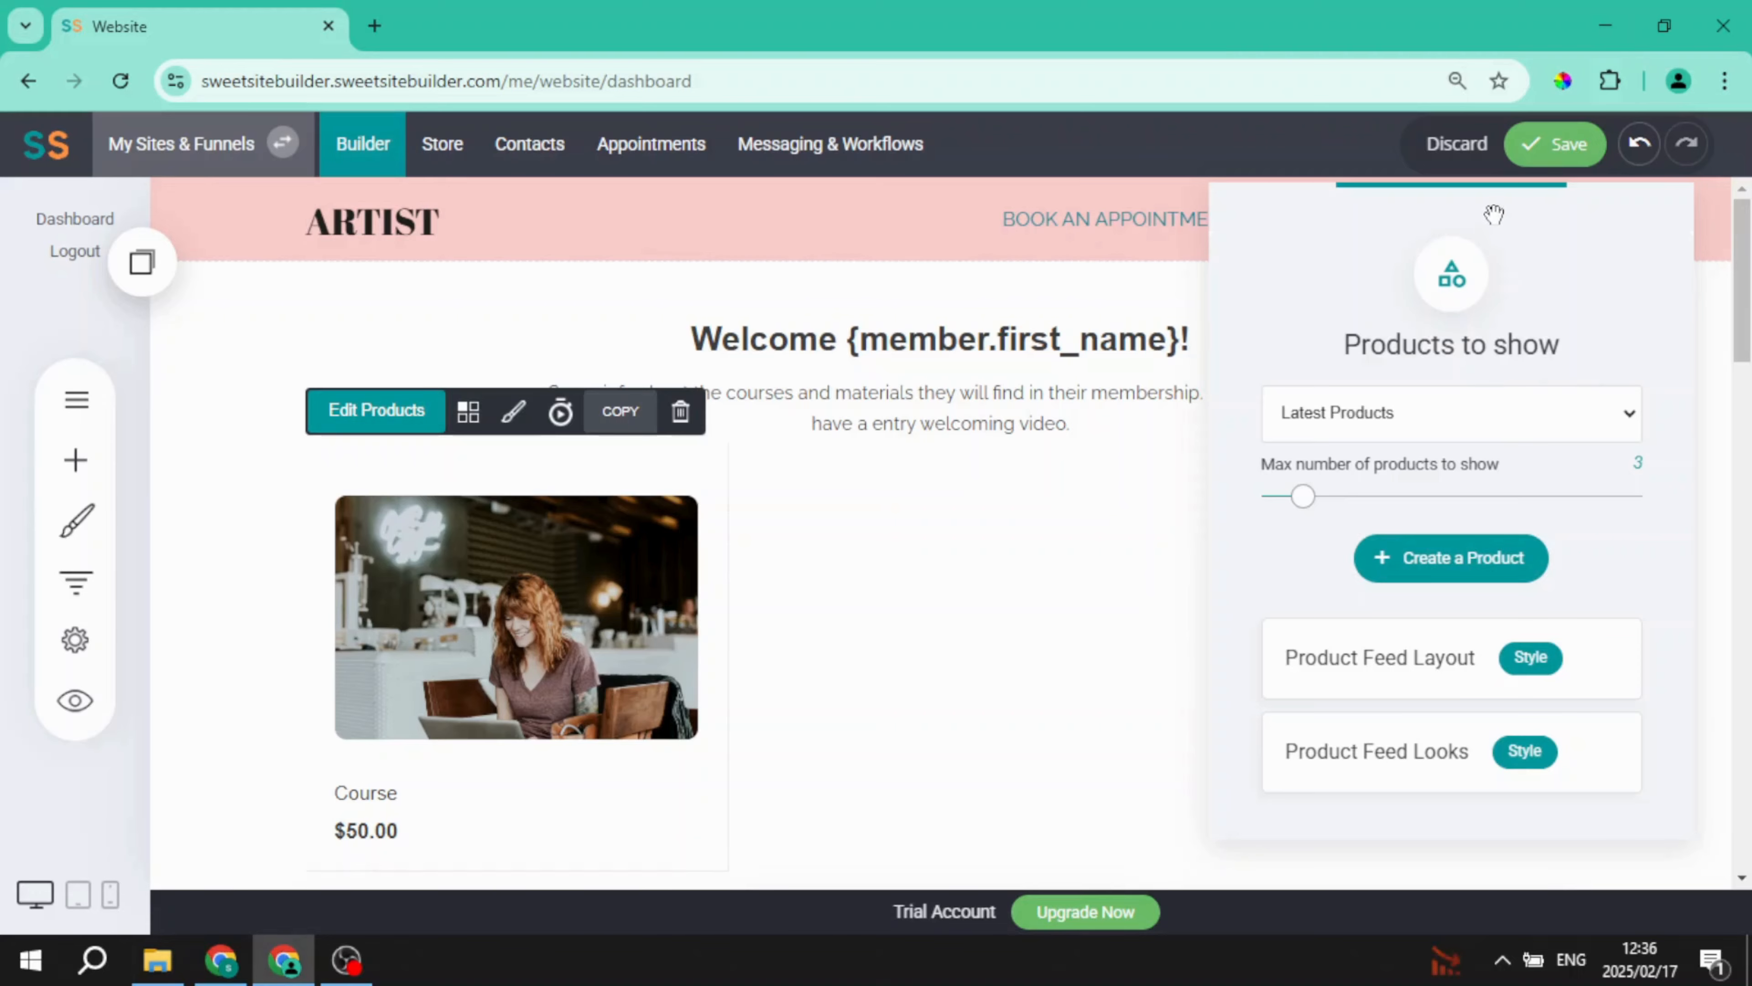
Set the store widget to show selected products, choose the Course product, and save the page
{"action": "left_click_drag", "start_coordinate": [1490, 214], "coordinate": [1318, 151]}
{"action": "left_click", "coordinate": [1295, 356]}
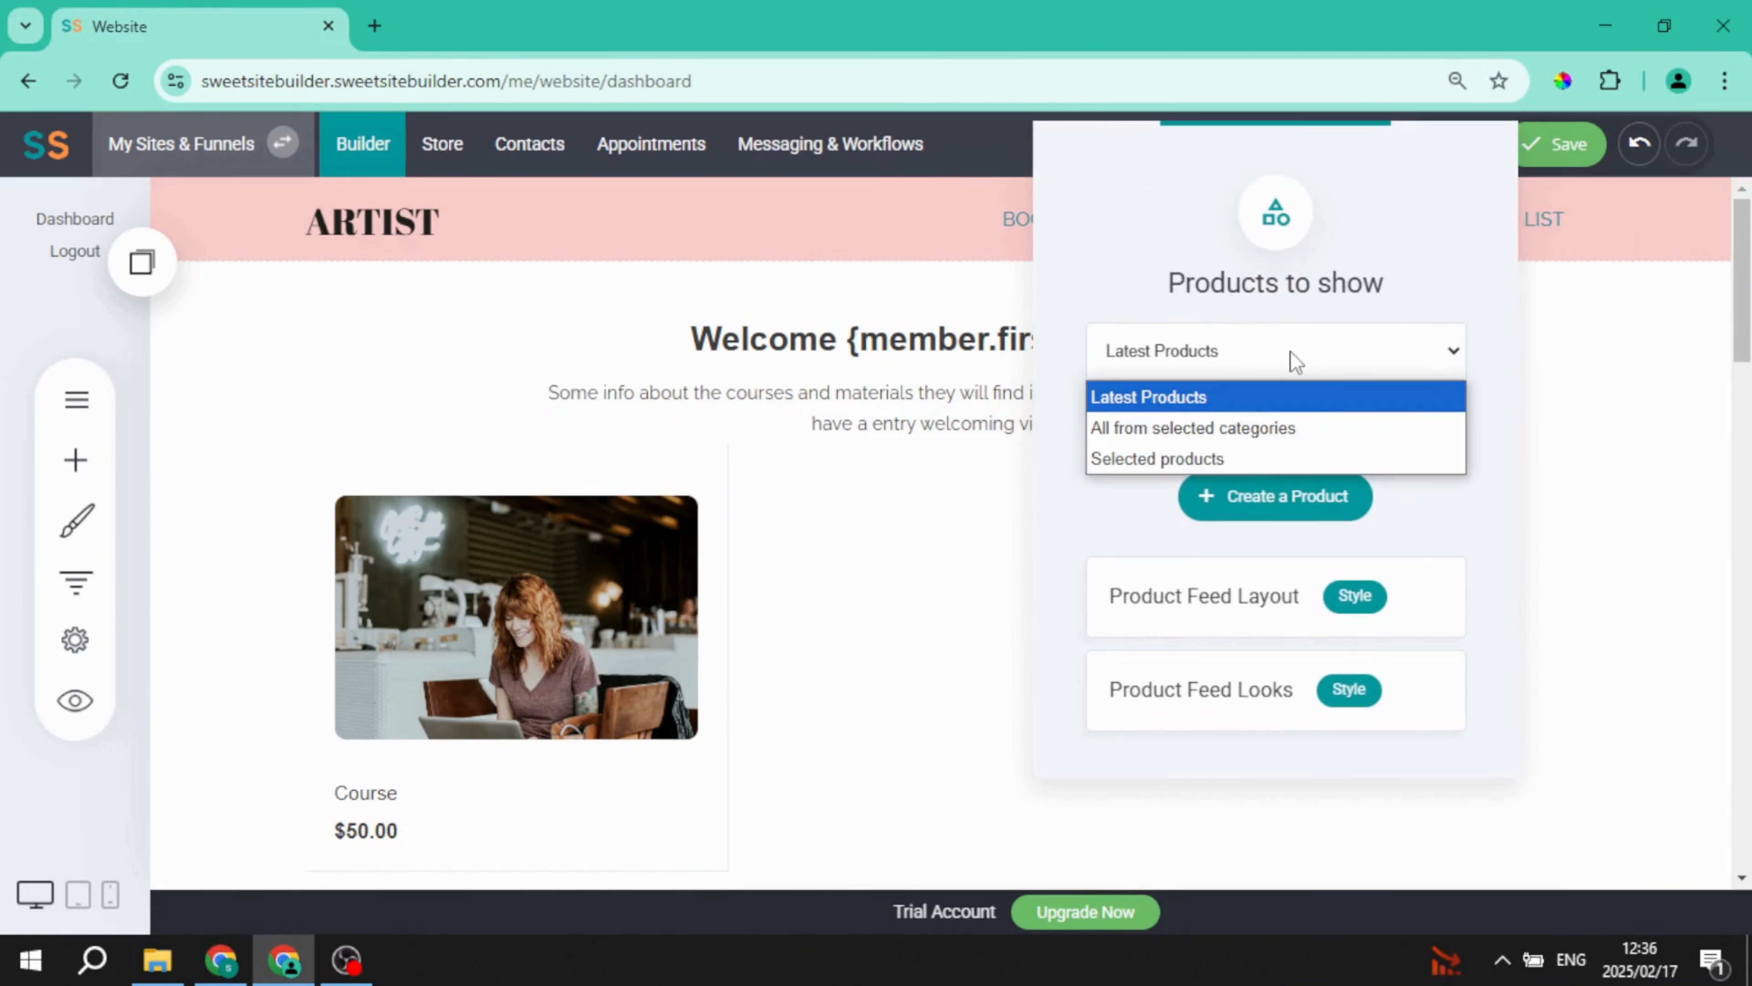
{"action": "left_click", "coordinate": [1178, 459]}
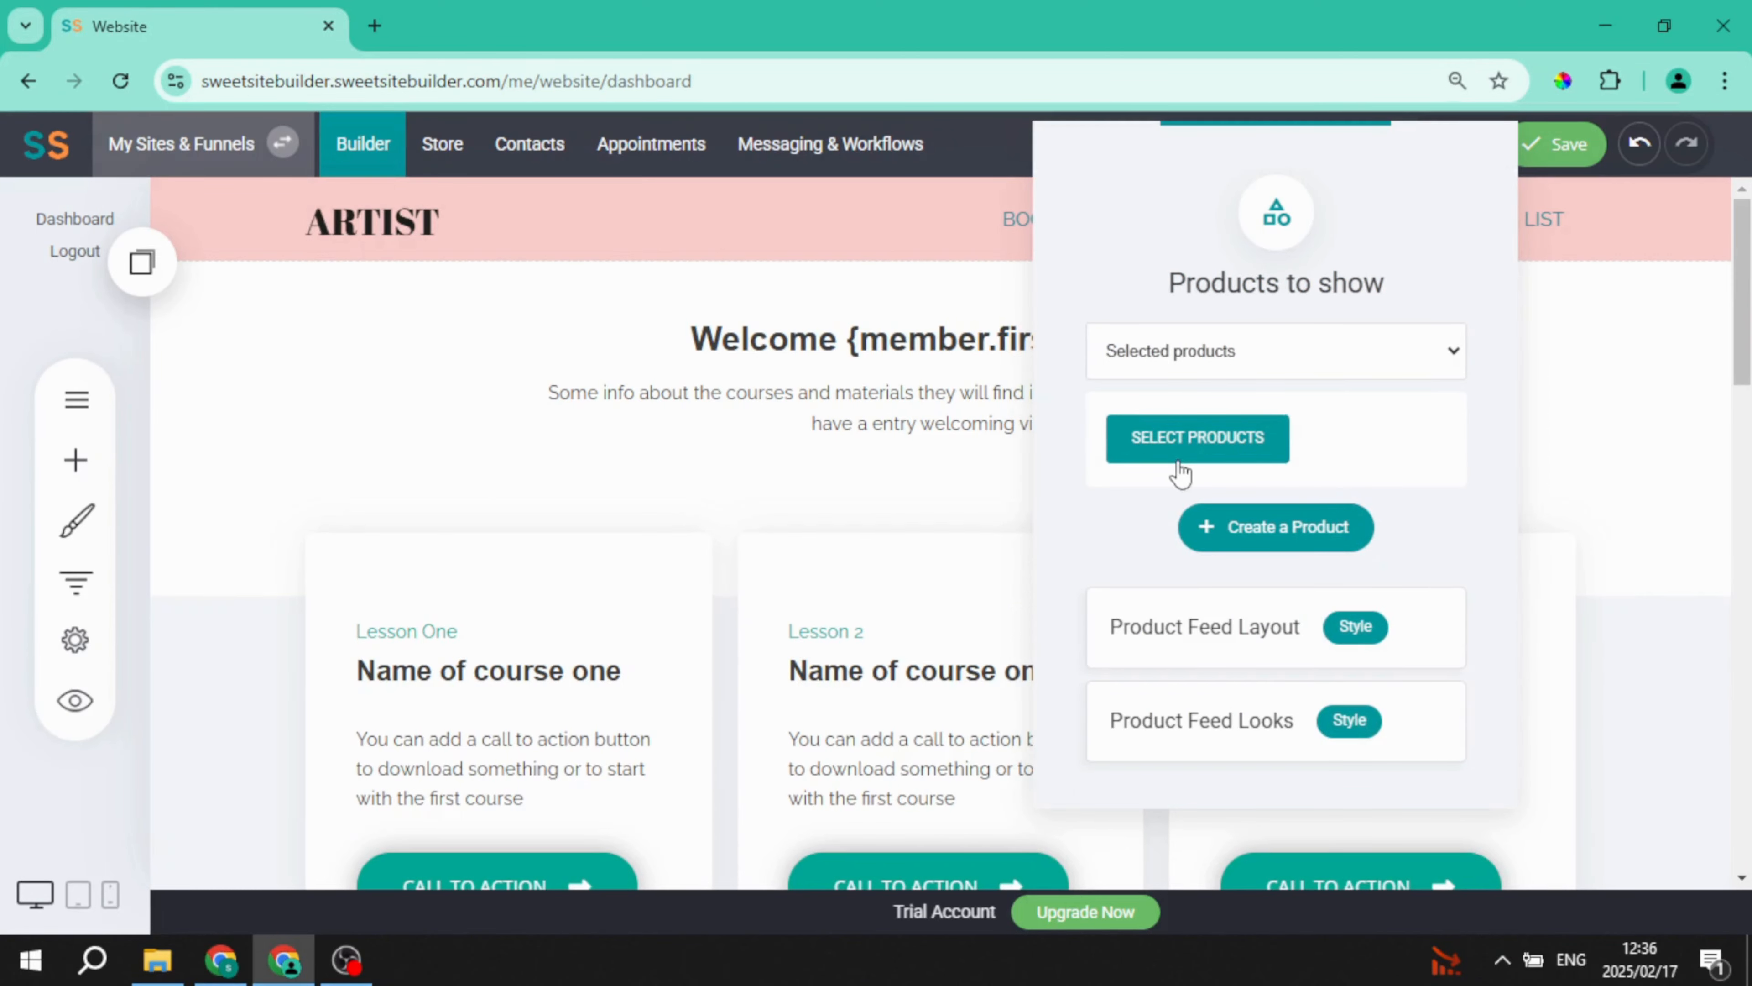
{"action": "left_click", "coordinate": [1212, 437]}
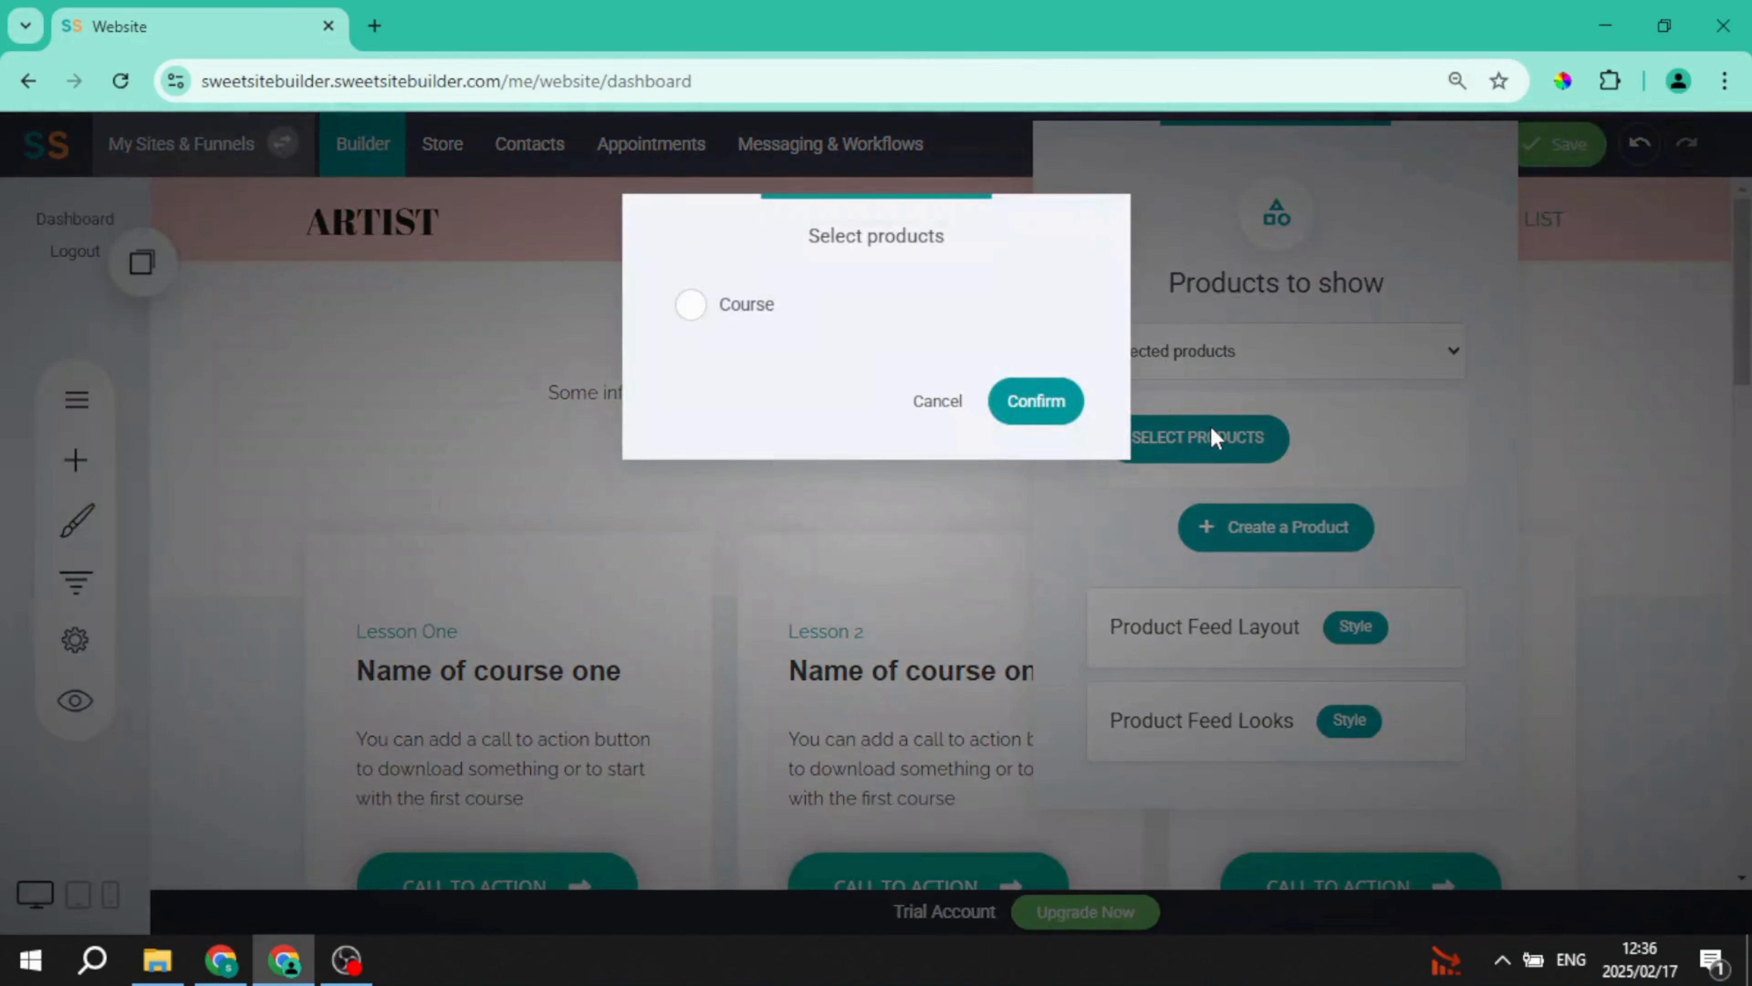
{"action": "left_click", "coordinate": [752, 315]}
{"action": "left_click", "coordinate": [1050, 411]}
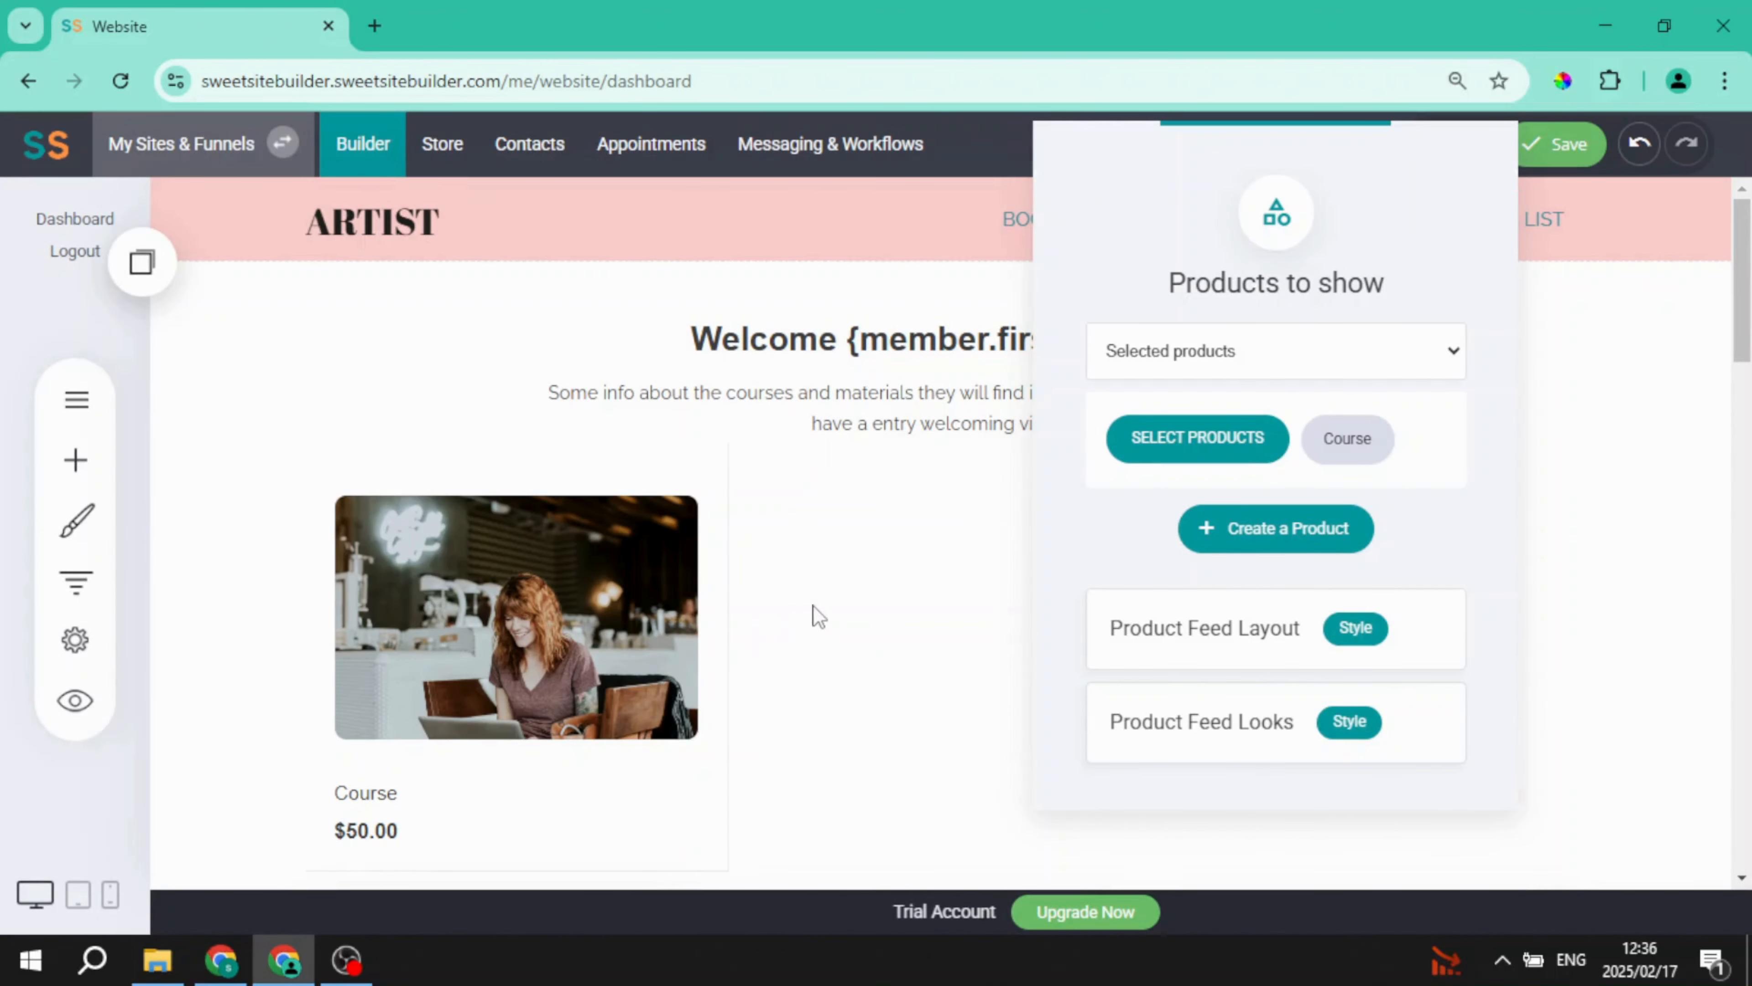
{"action": "left_click", "coordinate": [813, 612]}
{"action": "left_click", "coordinate": [1553, 147]}
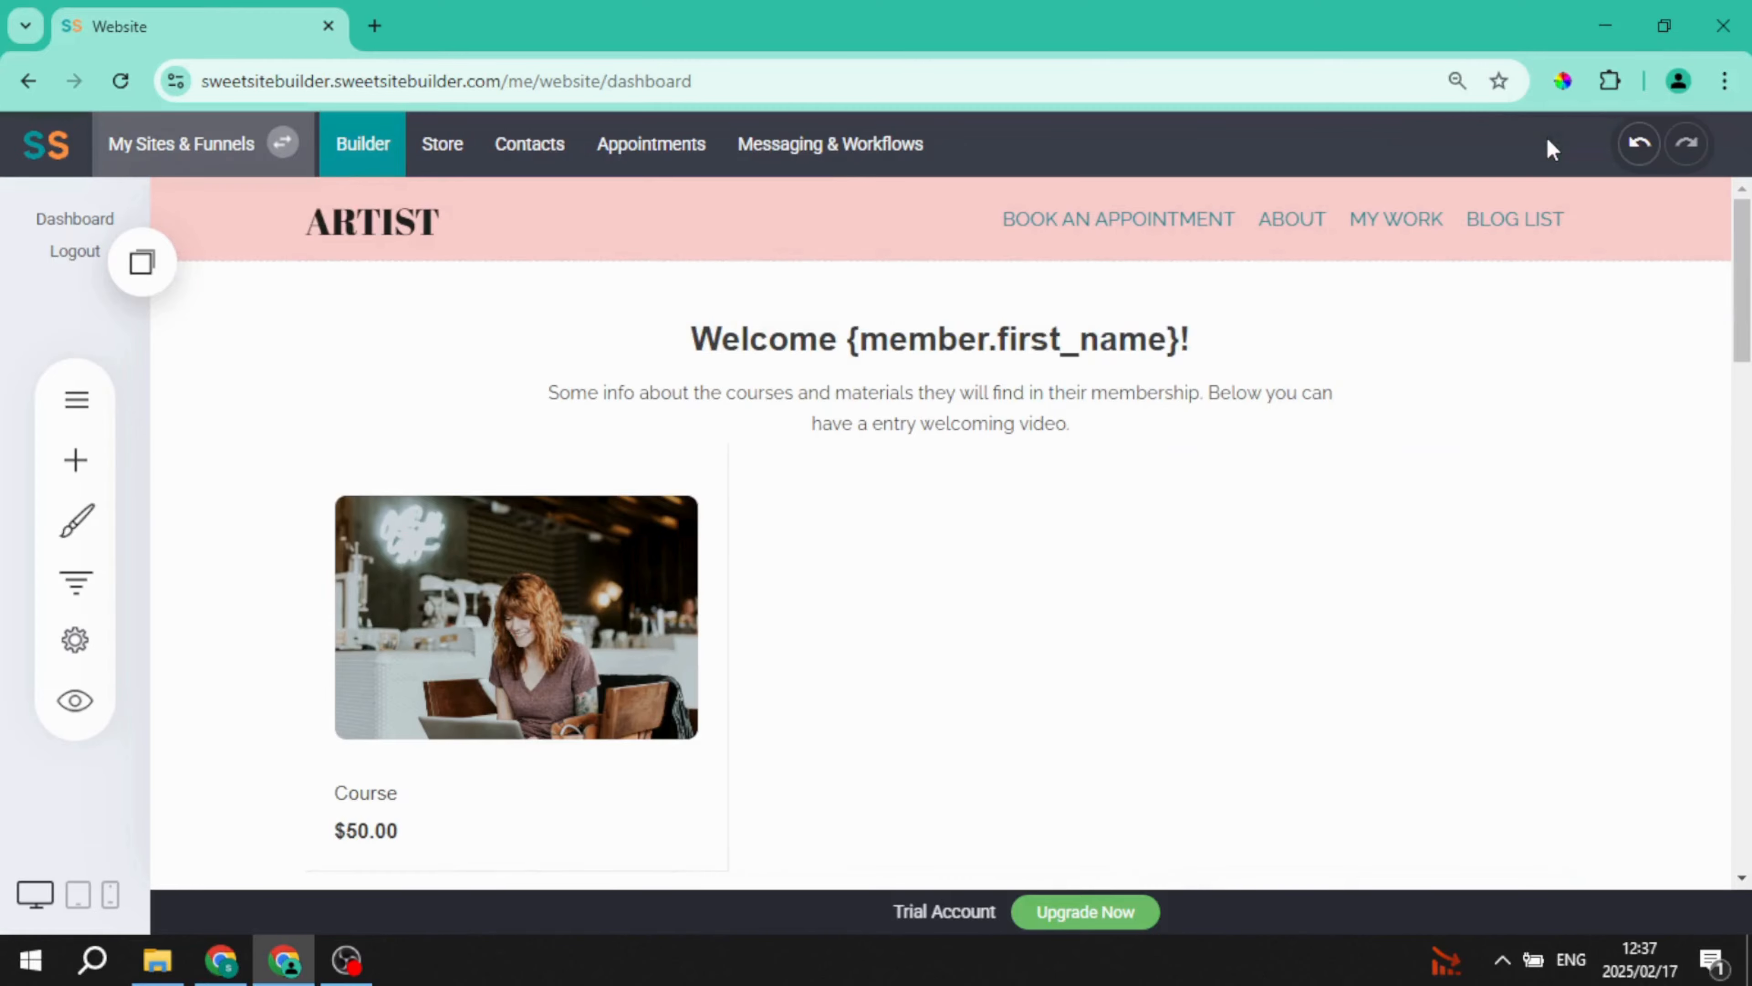
Preview the Dashboard page and open the Course product from its store listing
{"action": "scroll", "coordinate": [690, 620], "scroll_direction": "down", "scroll_amount": 2}
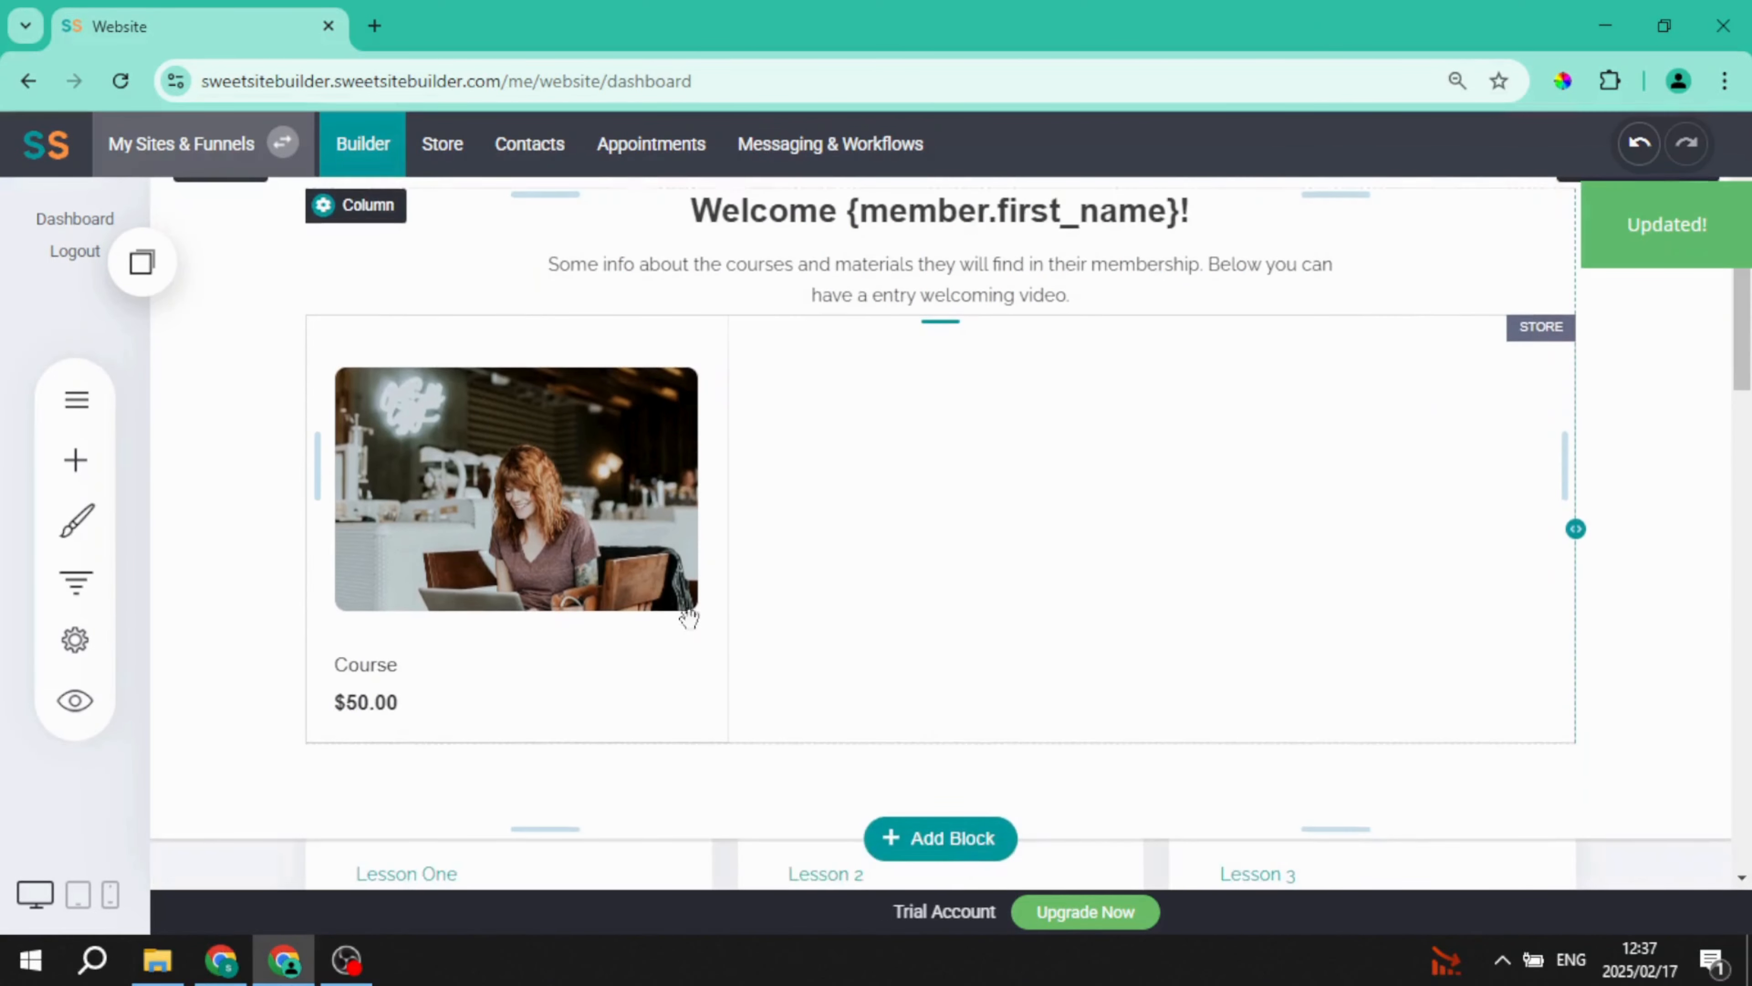
{"action": "left_click", "coordinate": [61, 704]}
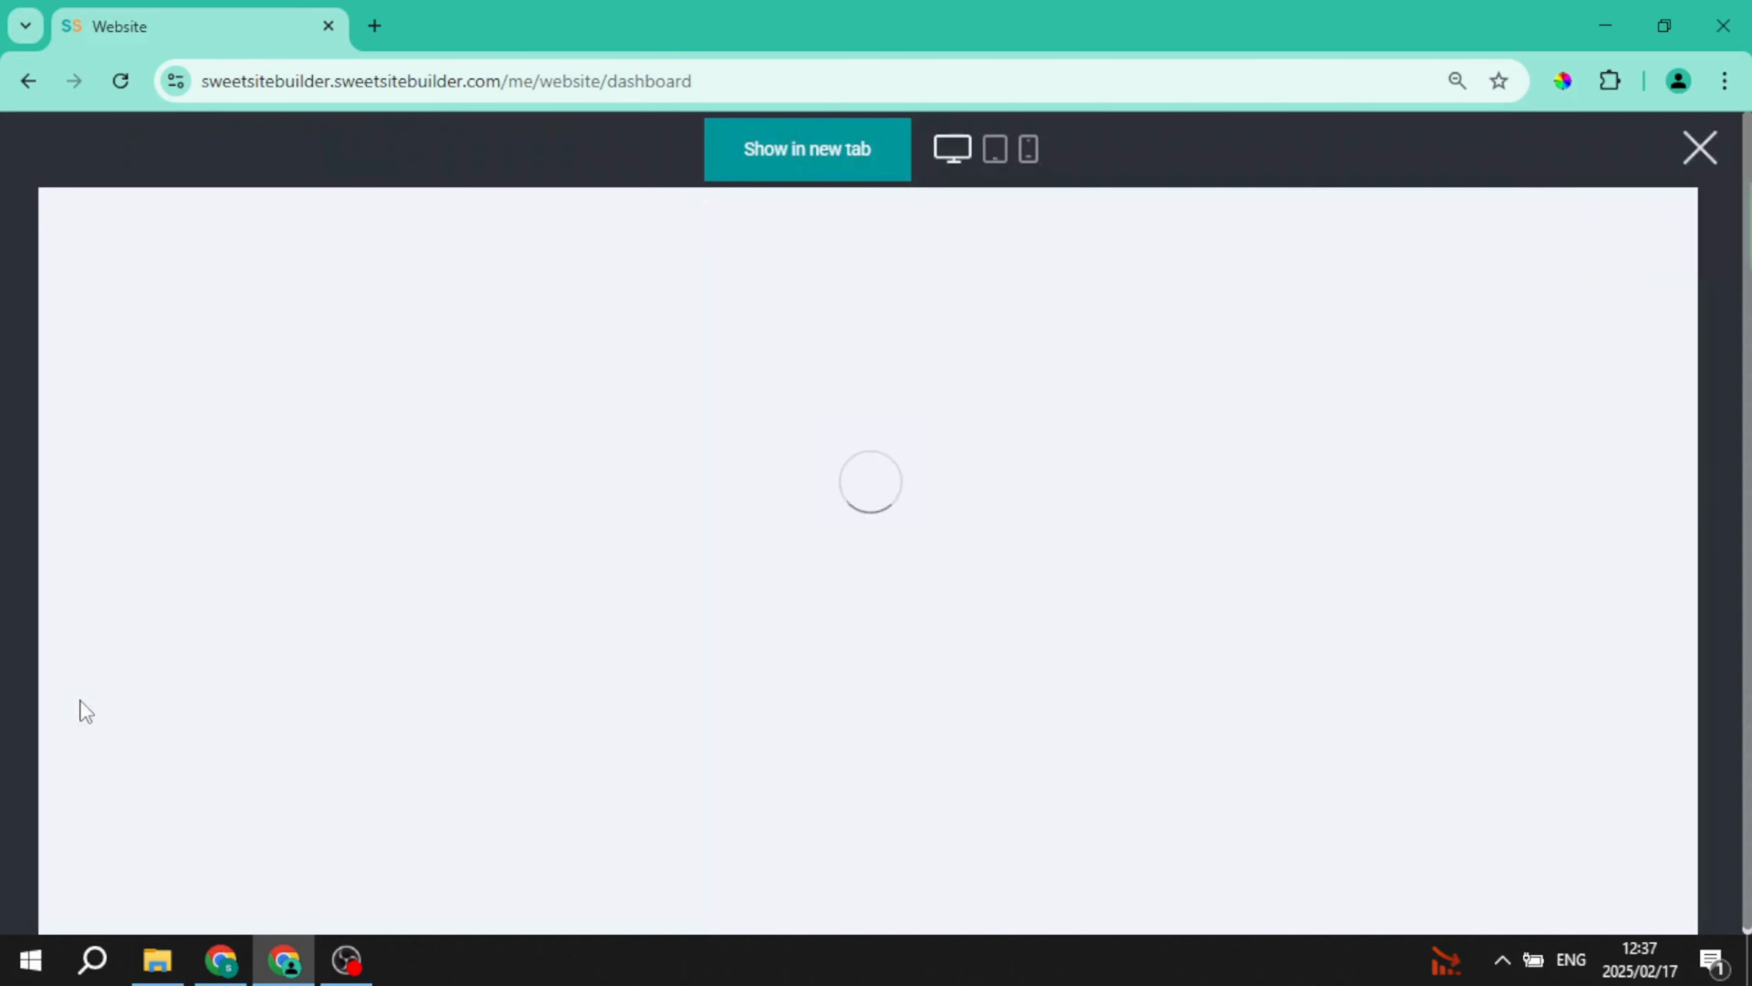
{"action": "mouse_move", "coordinate": [391, 754]}
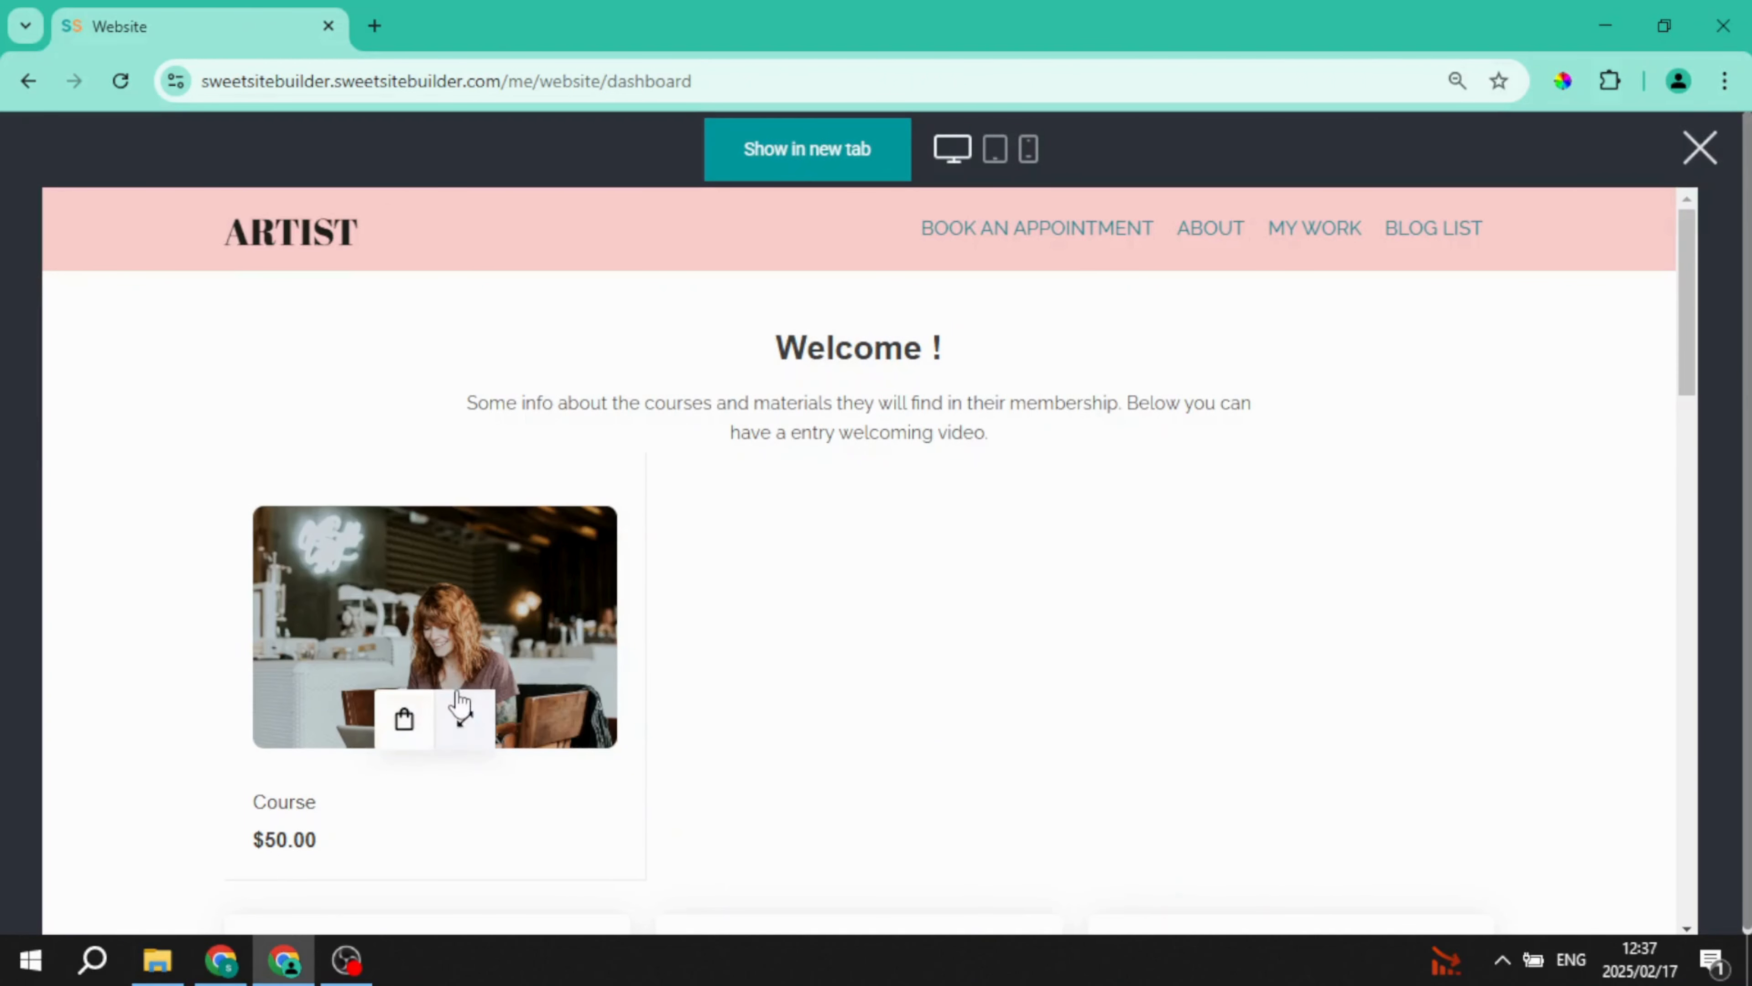
{"action": "scroll", "coordinate": [460, 703], "scroll_direction": "down", "scroll_amount": 2}
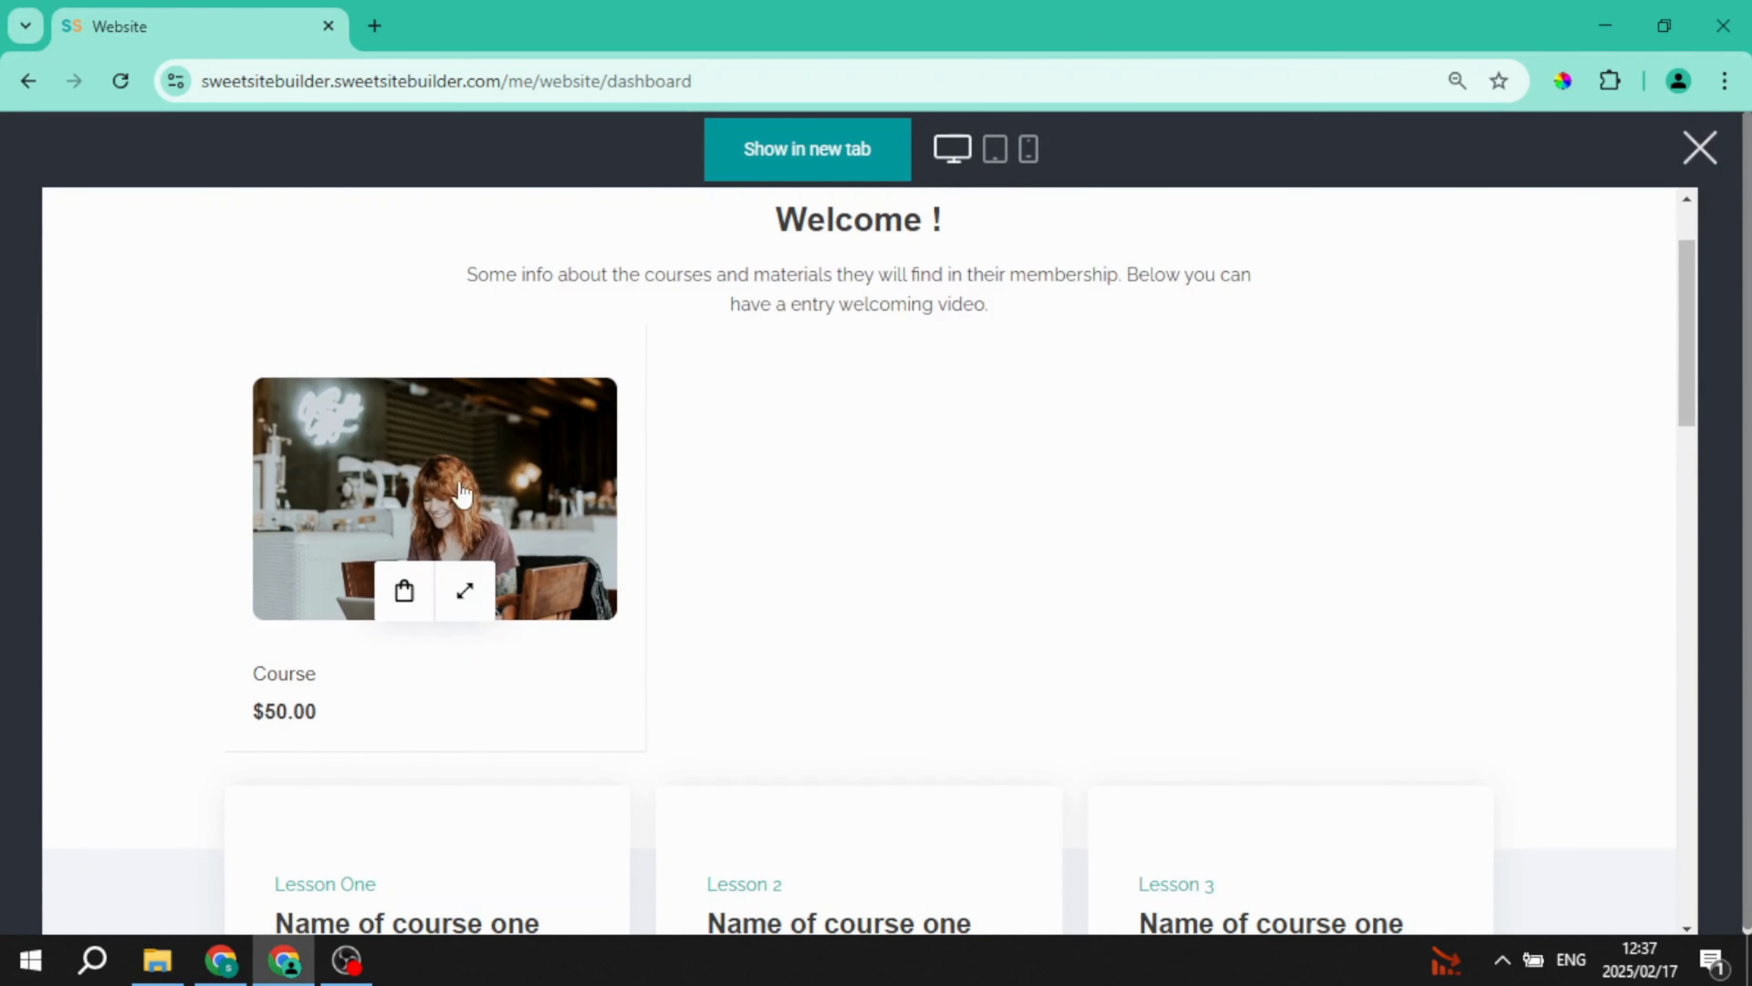
{"action": "left_click", "coordinate": [413, 508]}
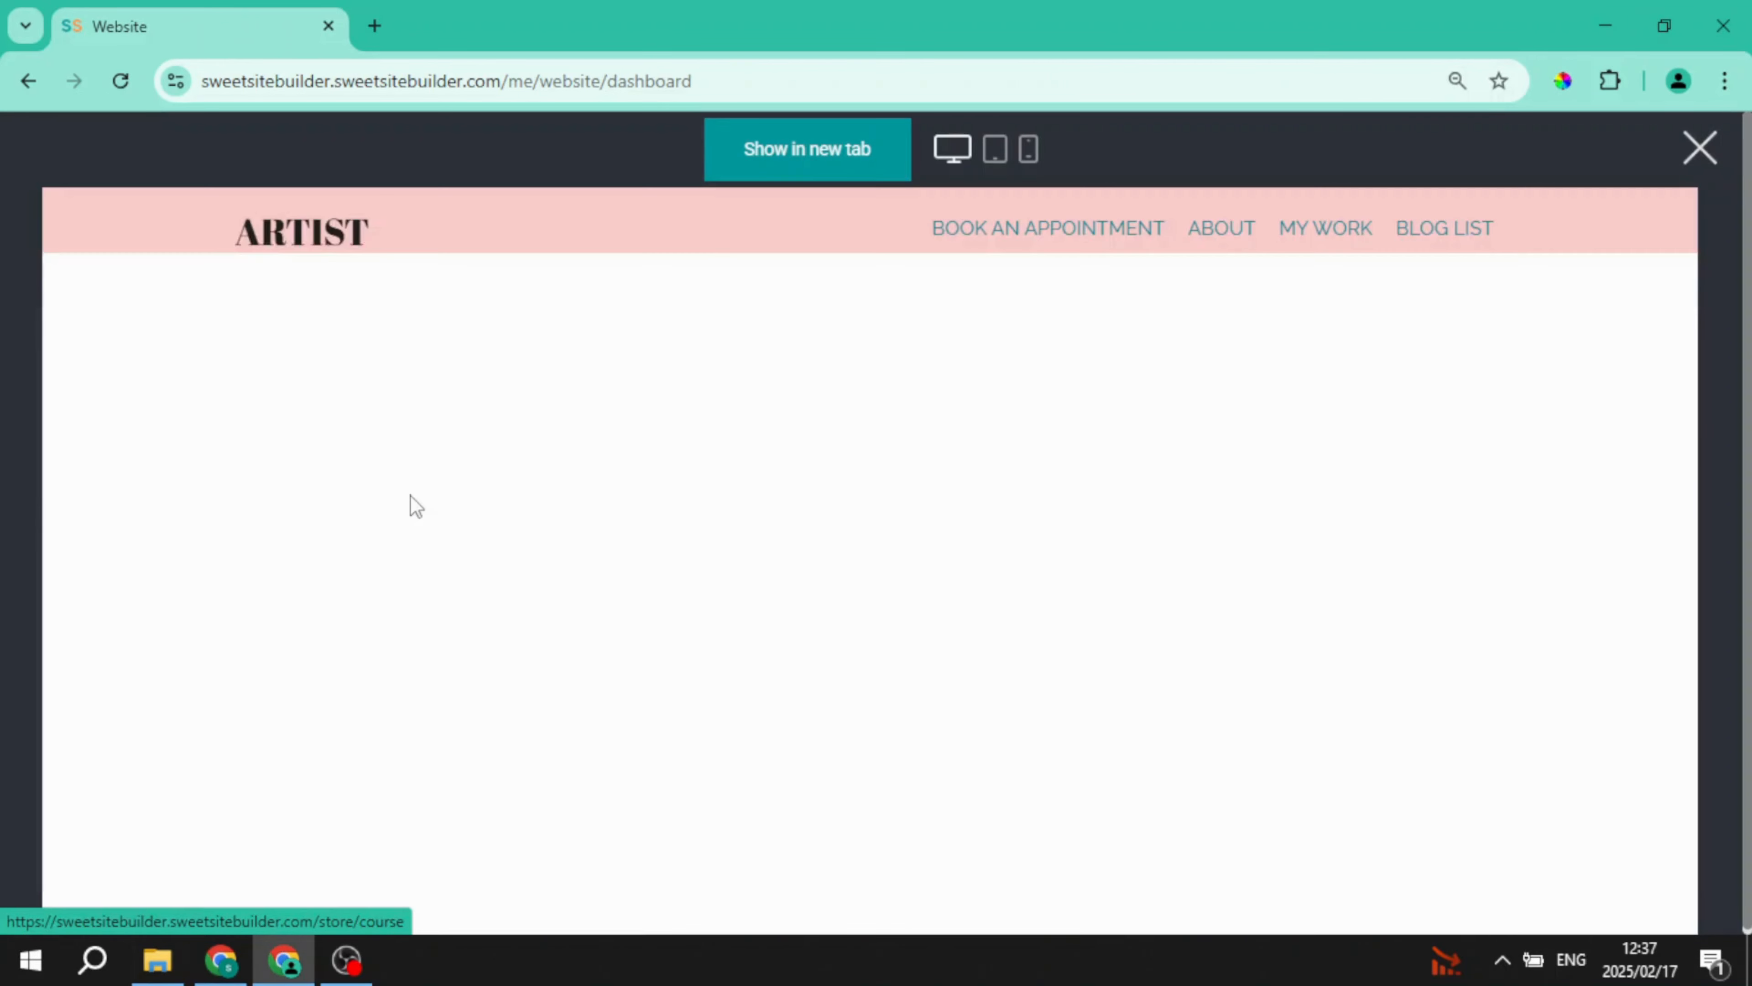